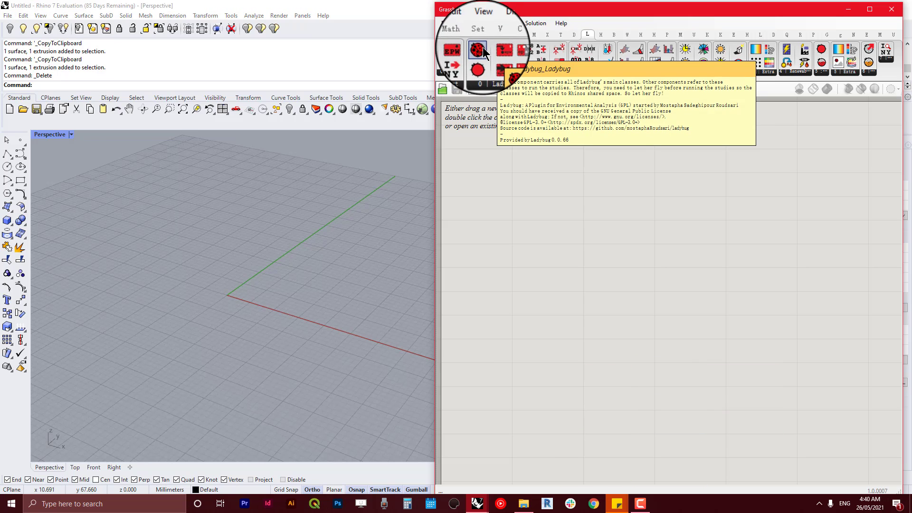
Step: Place the Ladybug_Ladybug component on the Grasshopper canvas
drag(483, 48, 528, 145)
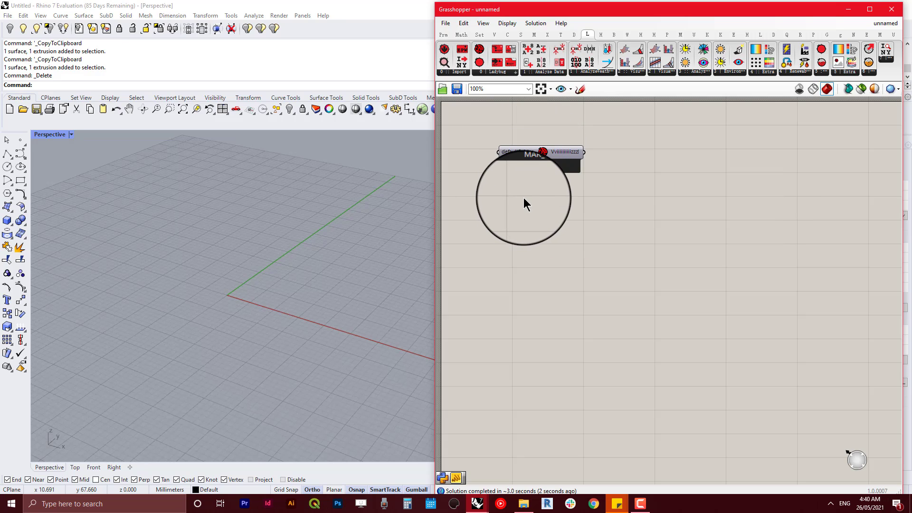
click(485, 71)
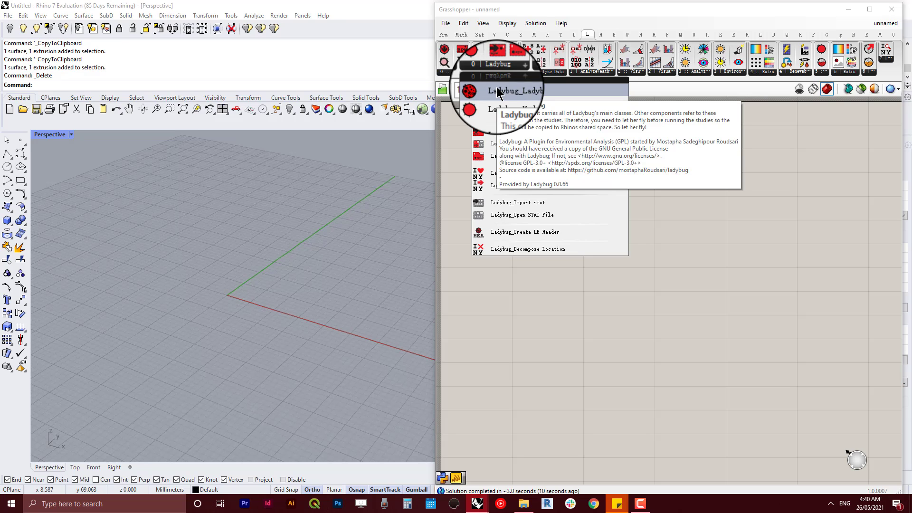
click(628, 281)
scroll(562, 190, up, 2)
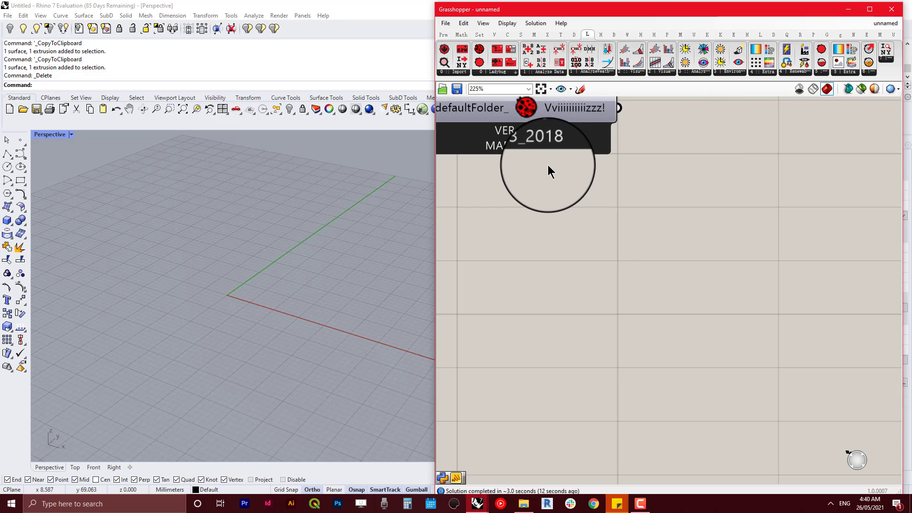
right_drag(548, 166, 636, 285)
scroll(601, 235, down, 3)
click(596, 235)
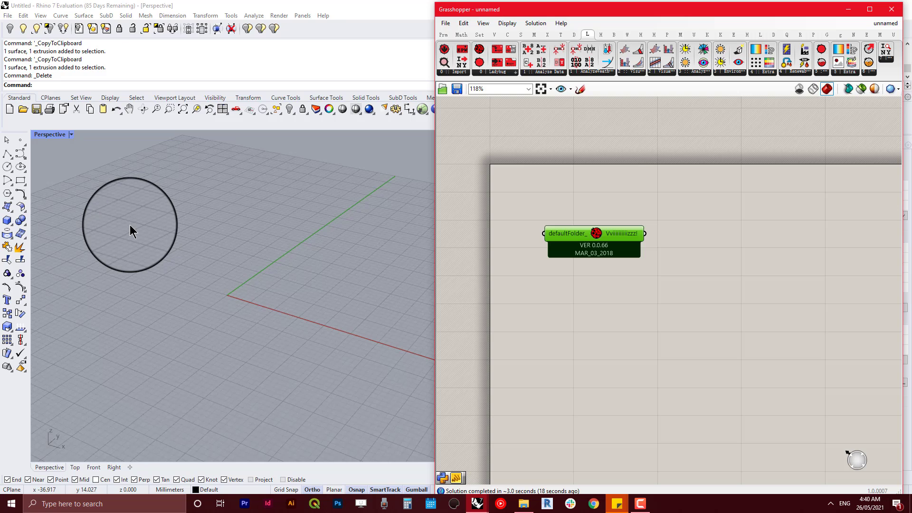
click(8, 206)
click(9, 209)
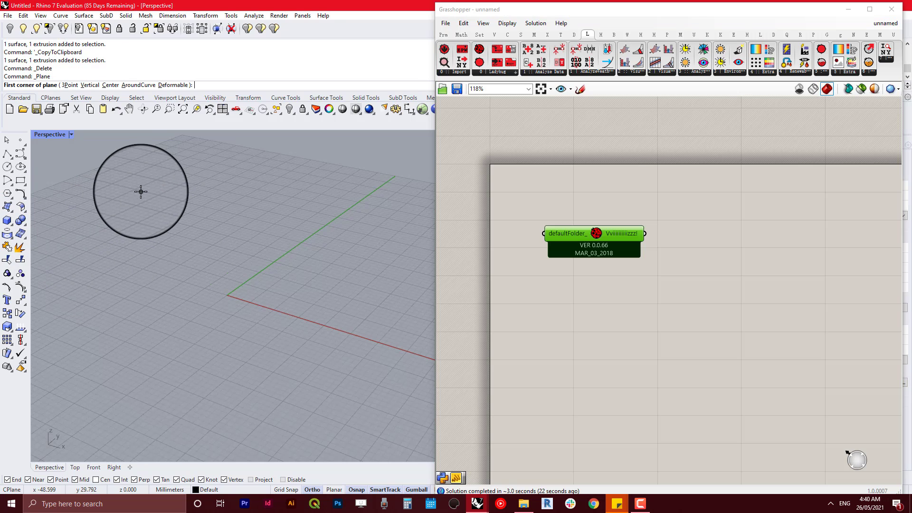
scroll(134, 172, down, 3)
key(Escape)
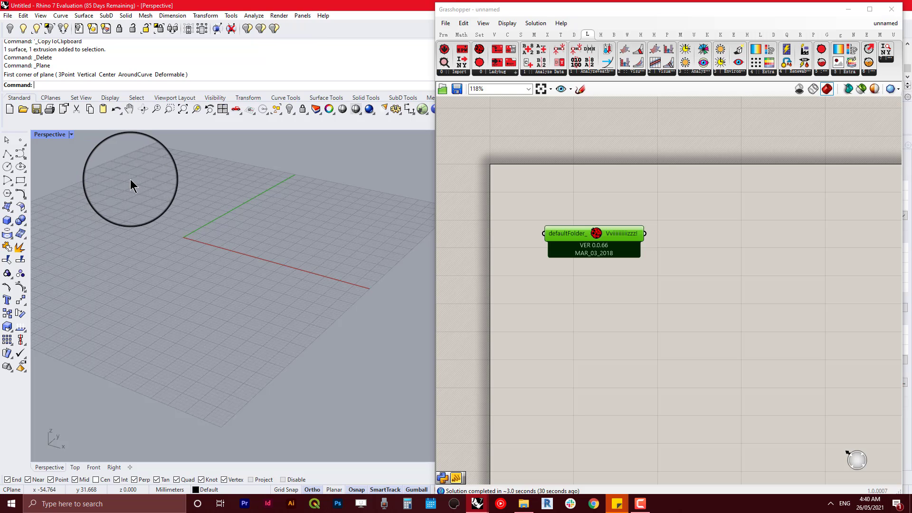
Step: Set the Rhino document's model units to Meters with the Units command
text(Units)
key(Return)
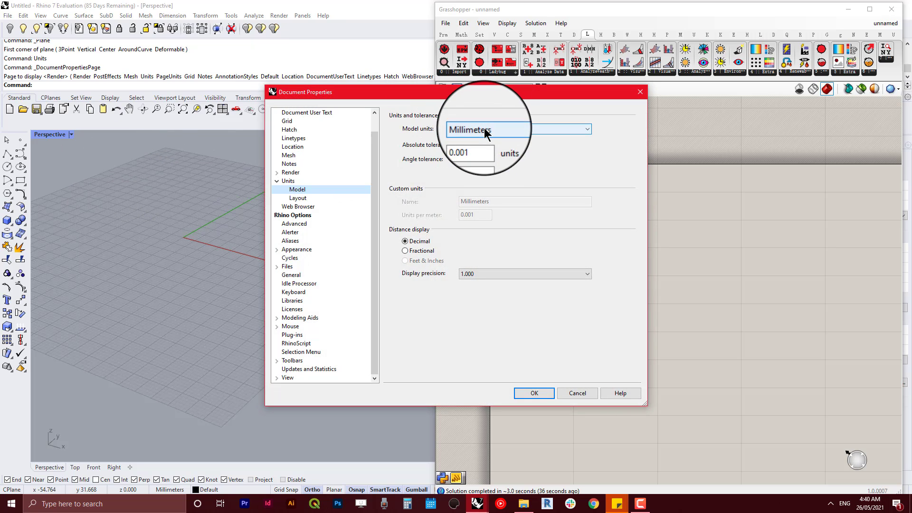
click(485, 130)
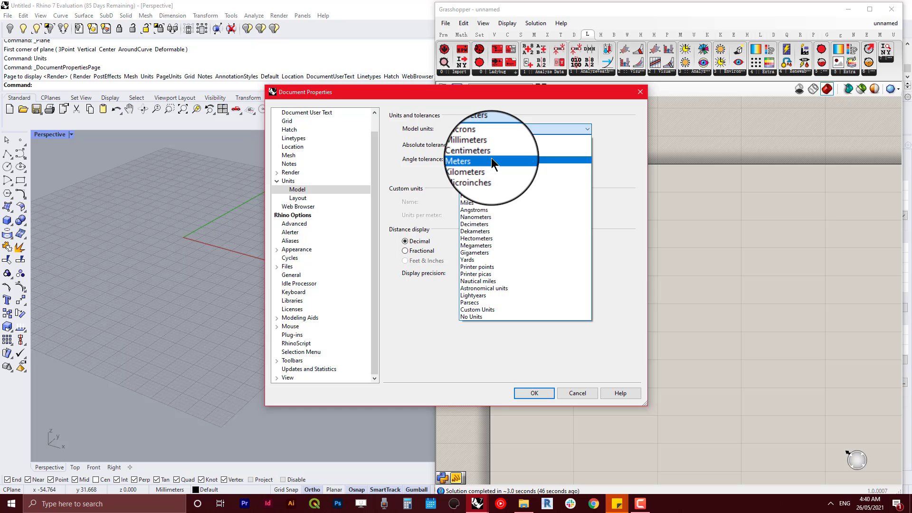
click(491, 158)
click(532, 391)
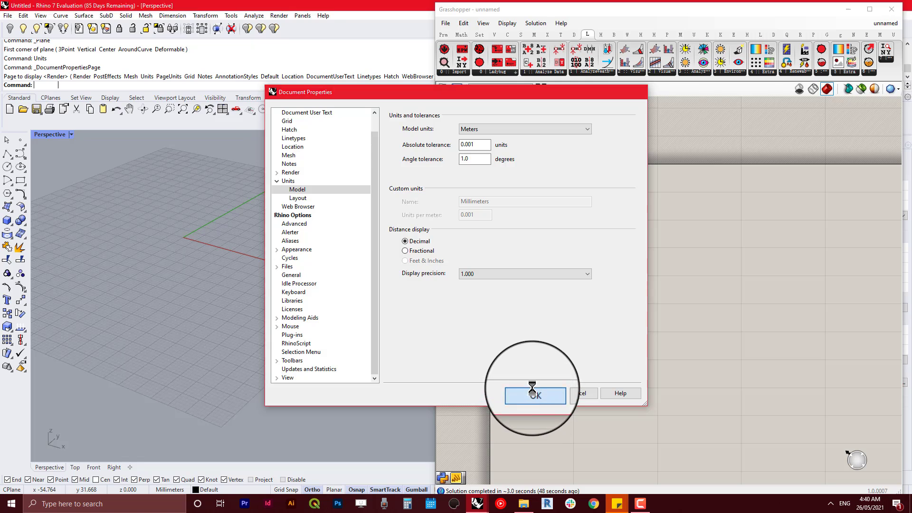
click(438, 269)
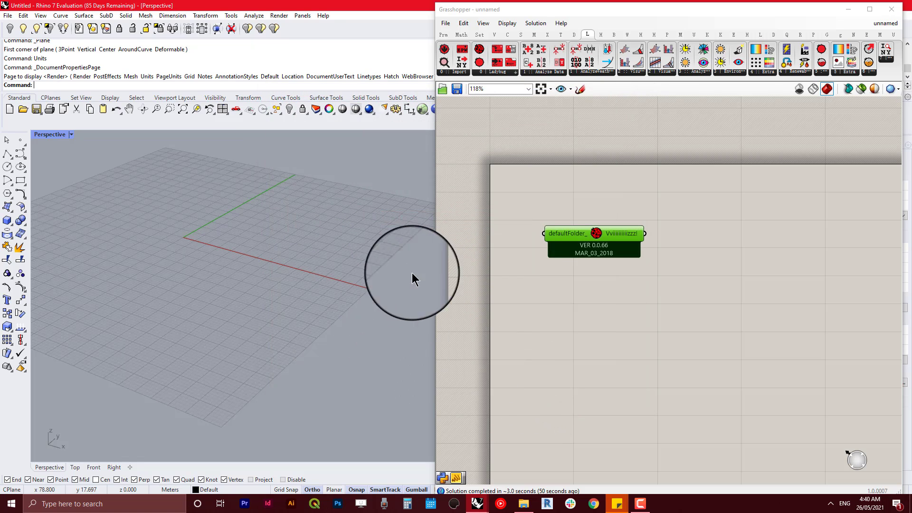
scroll(257, 240, down, 6)
scroll(194, 227, up, 6)
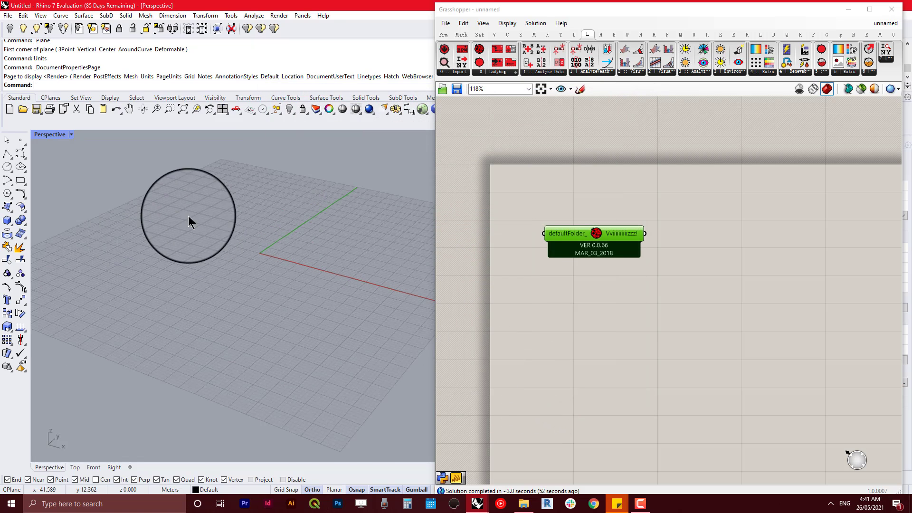
right_drag(188, 215, 187, 241)
scroll(186, 241, down, 6)
click(6, 212)
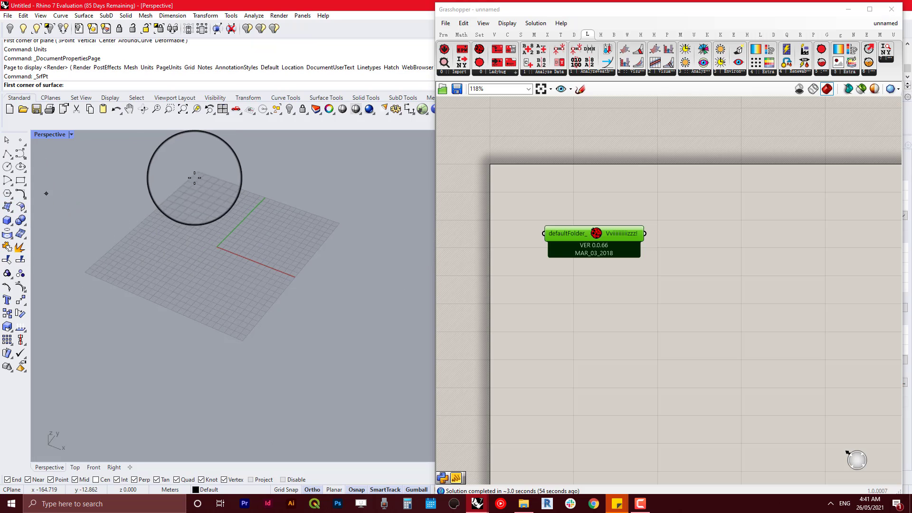
scroll(147, 163, down, 5)
click(142, 169)
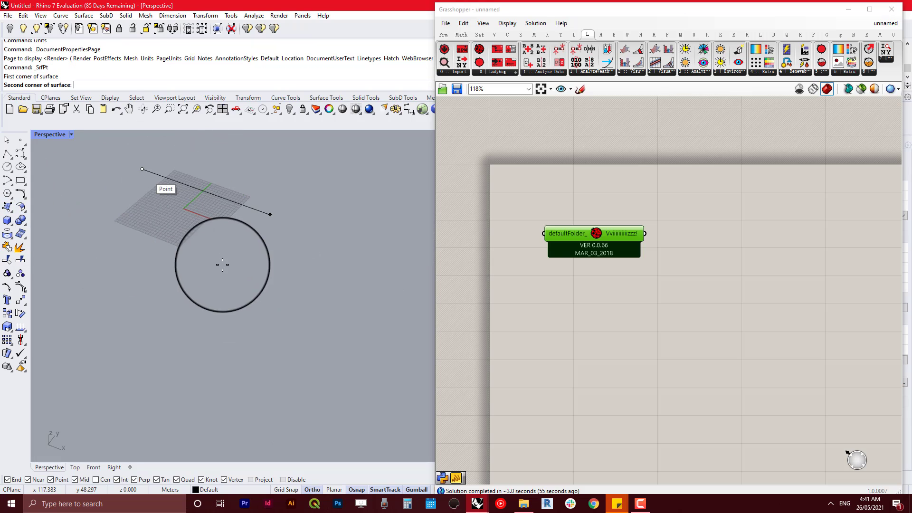
key(Escape)
Step: Draw a rectangular Plane surface from corner to corner, extending beyond the whole construction grid in the Perspective viewport
click(7, 208)
click(24, 227)
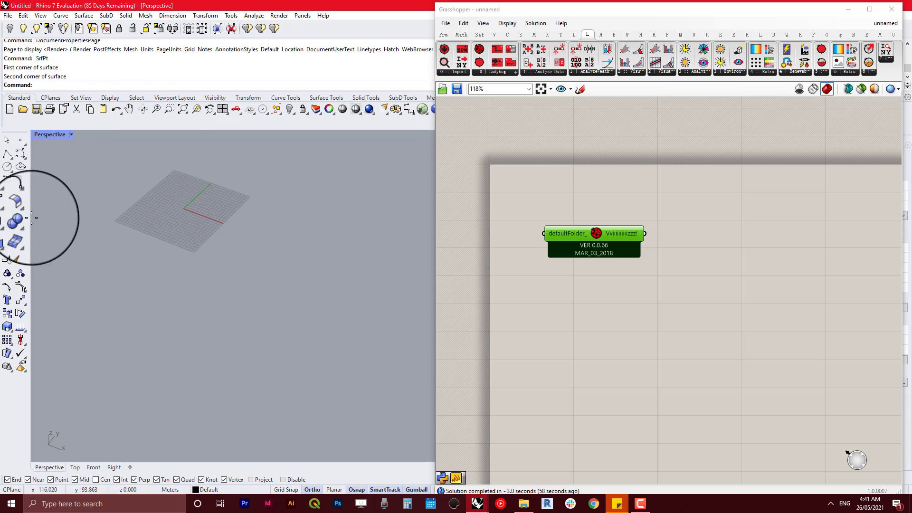
click(159, 148)
click(226, 322)
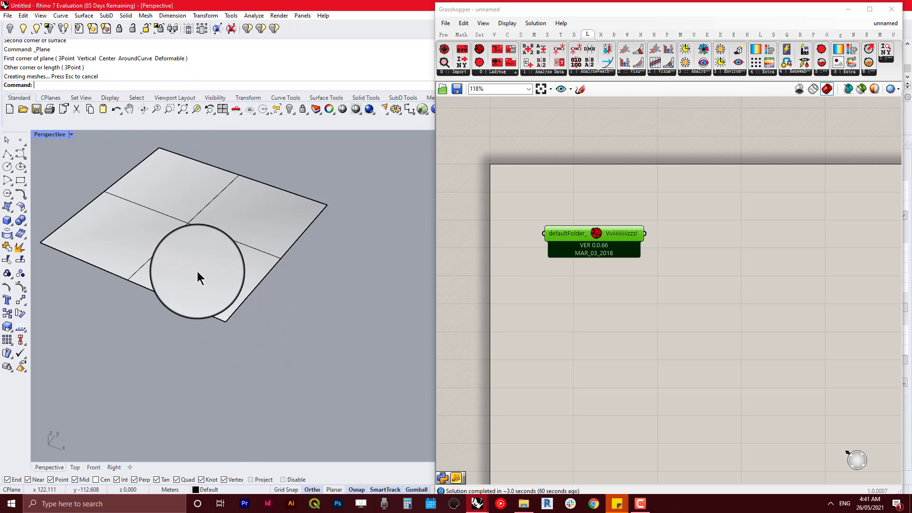
Step: Draw a Box standing near the middle of the ground plane, with a base much smaller than the plane
scroll(179, 235, down, 3)
click(9, 222)
scroll(133, 207, up, 3)
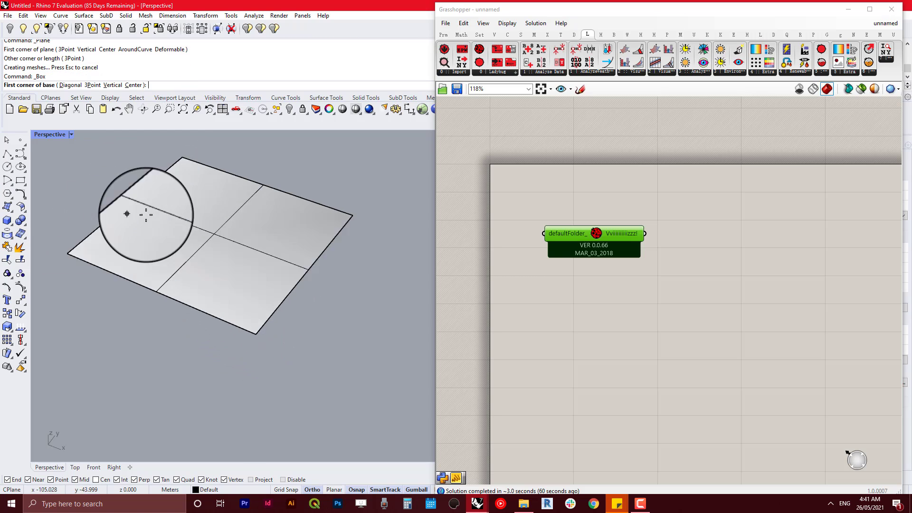
click(195, 260)
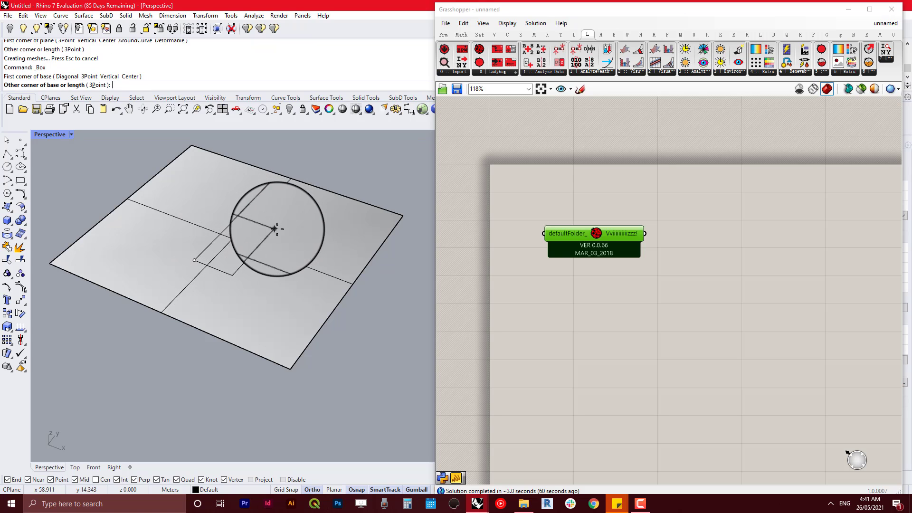
click(301, 231)
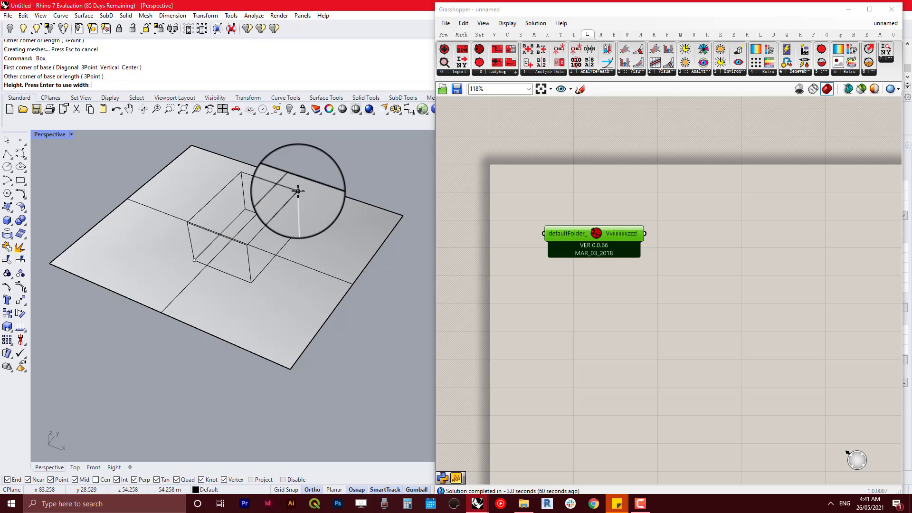
click(313, 178)
scroll(313, 178, down, 5)
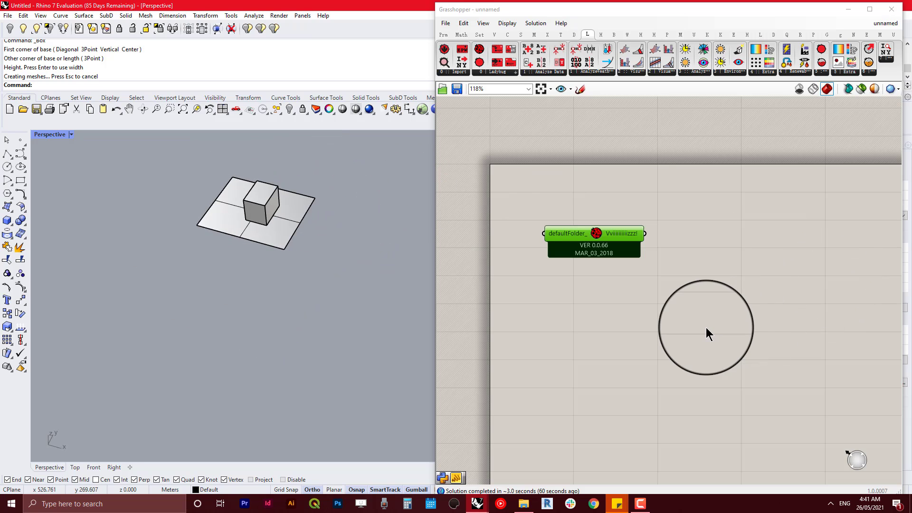
Step: Add a Brep parameter to the Grasshopper canvas, duplicate it, and place the copy above the original
double_click(677, 318)
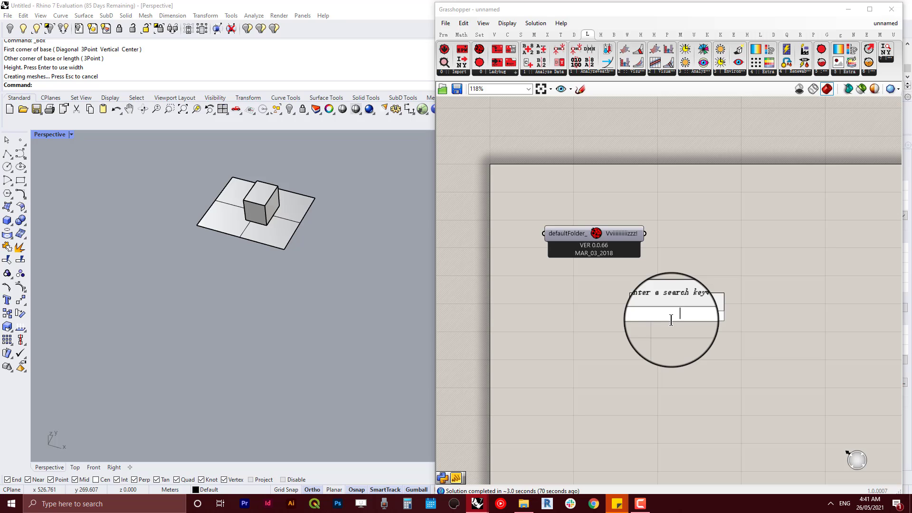
text(bre)
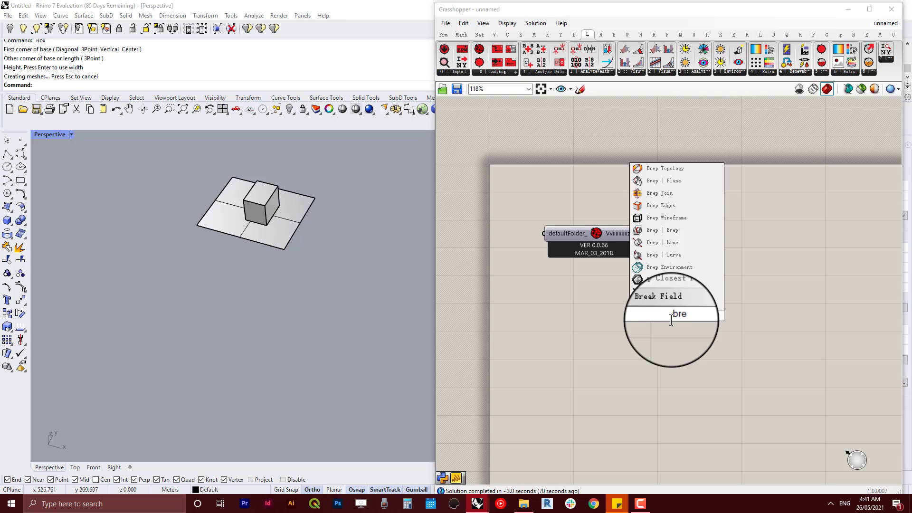
key(Return)
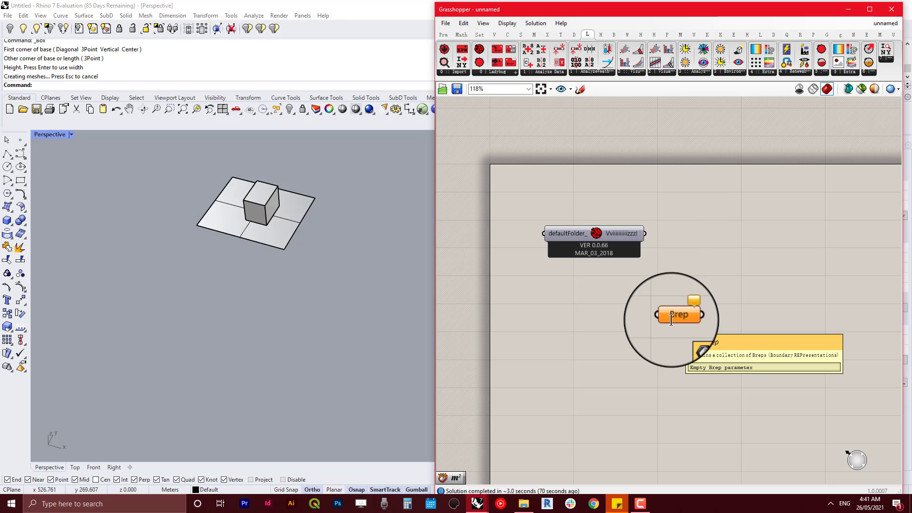
key(ctrl+c)
key(ctrl+v)
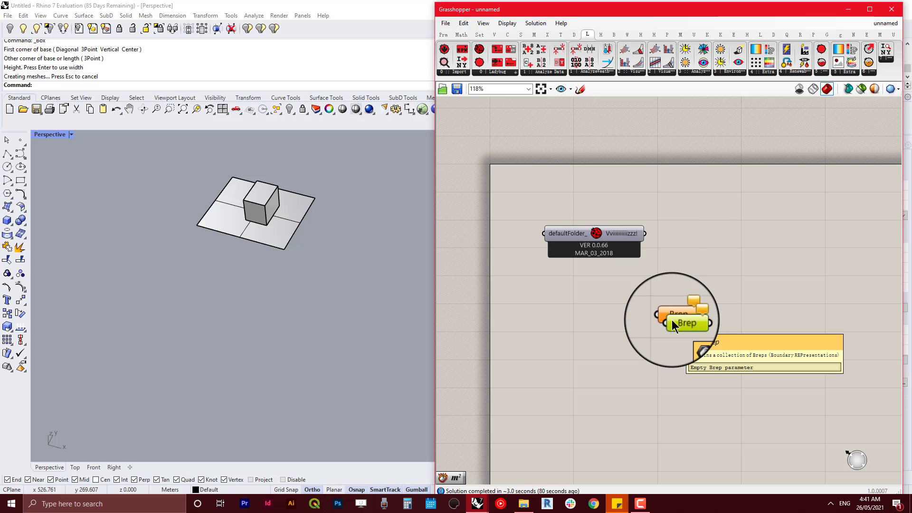
drag(679, 321, 674, 221)
right_drag(685, 234, 609, 220)
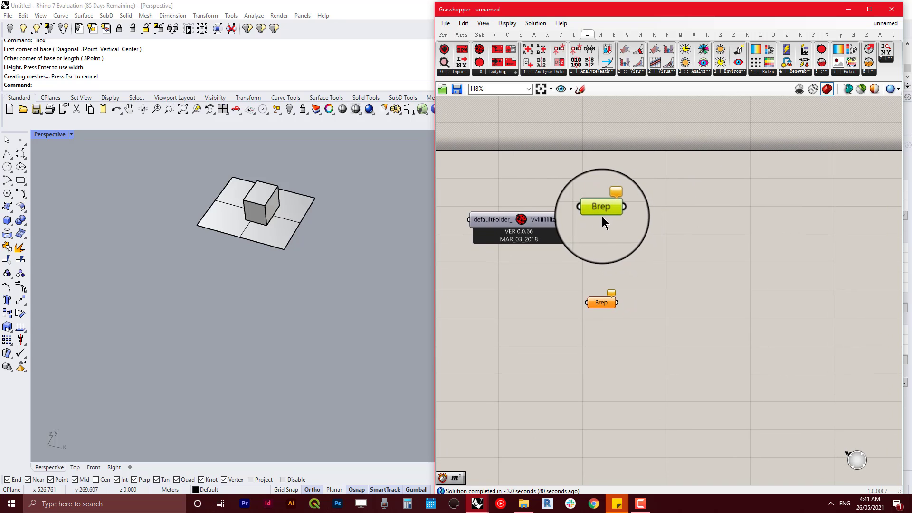
Step: Reference the Rhino box in the upper Brep parameter as its single Brep
right_click(597, 213)
click(627, 342)
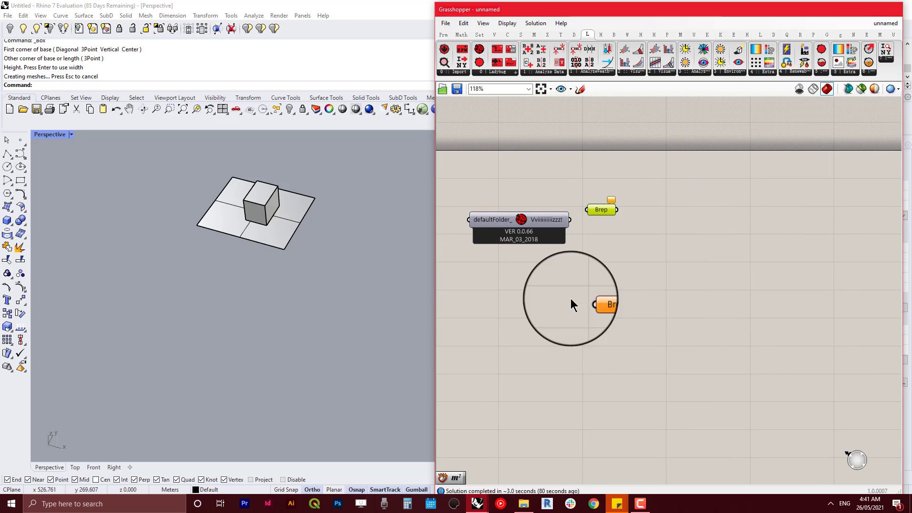
click(261, 204)
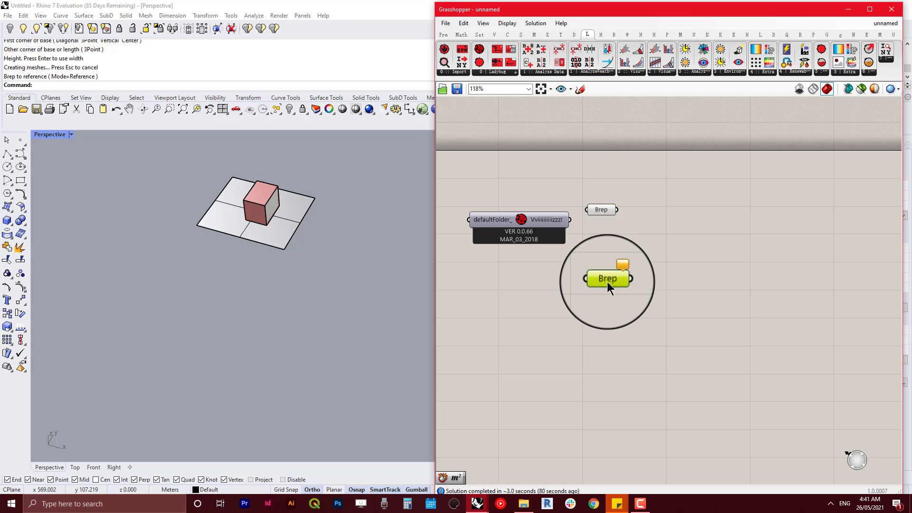
Step: Reference the Rhino ground plane in the lower Brep parameter as its single Brep
right_click(606, 279)
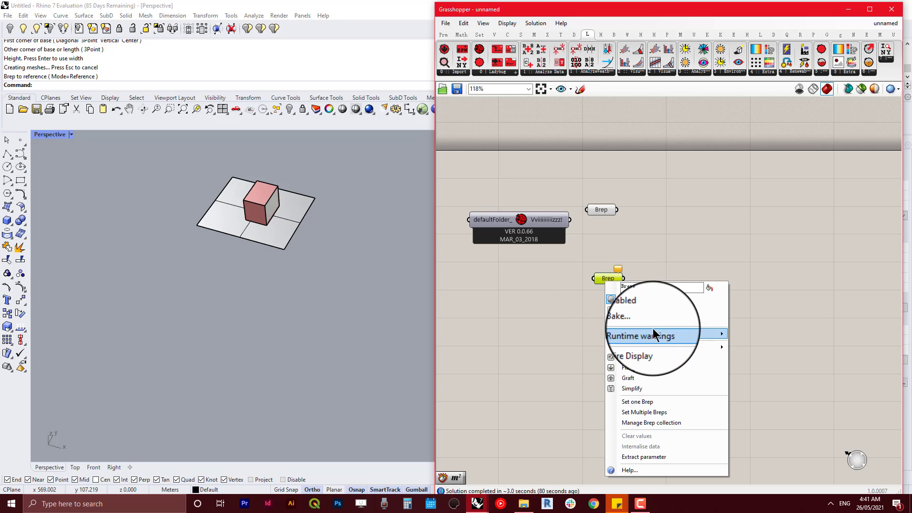
click(655, 401)
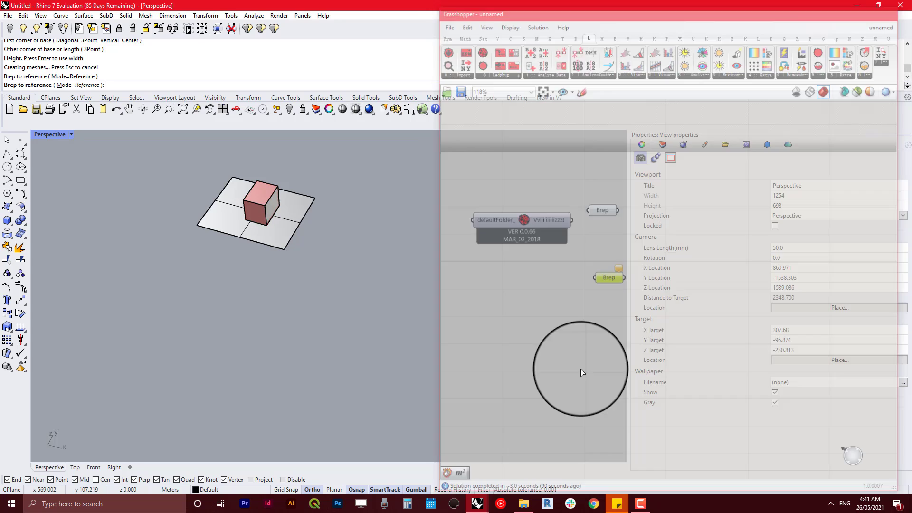
click(294, 235)
Step: Hide the original box and plane in Rhino, and move the lower Brep parameter up close beneath the other one
drag(339, 254, 221, 176)
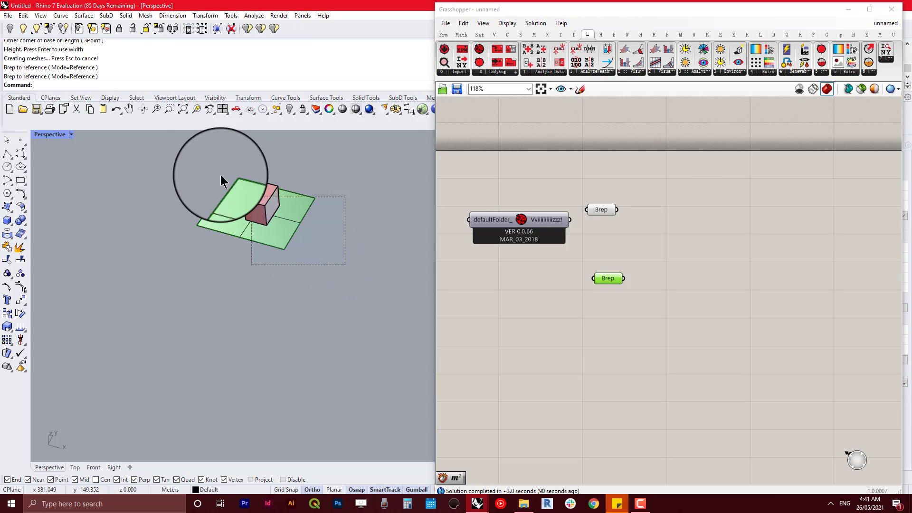
click(290, 109)
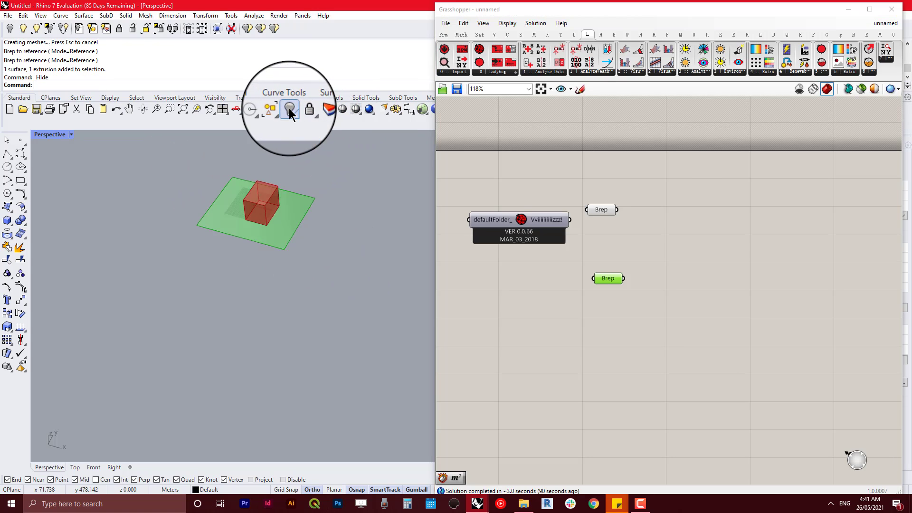
click(695, 252)
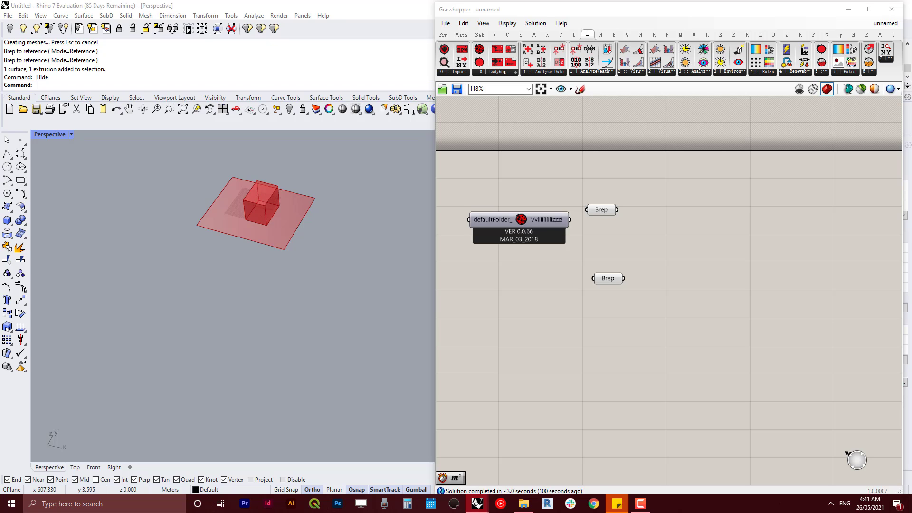
drag(601, 278, 598, 246)
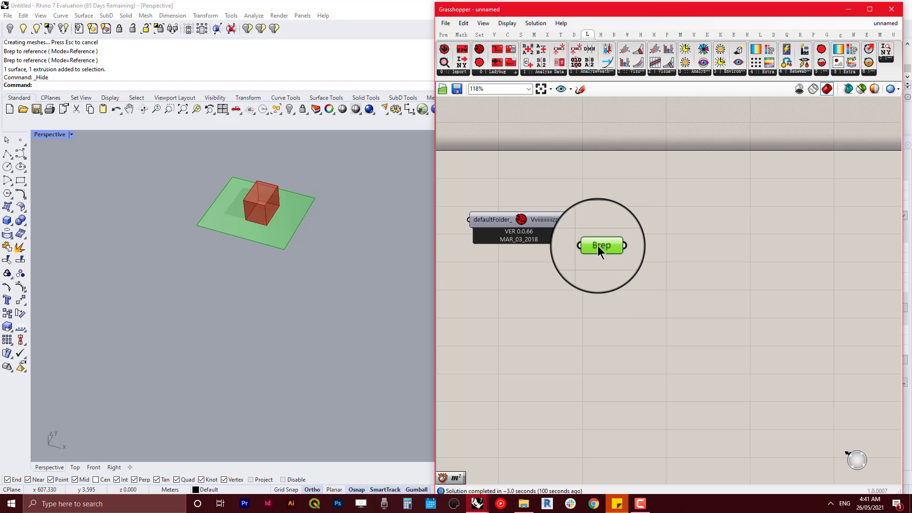
Step: Switch to Chrome and search Google for "epw file"
double_click(583, 298)
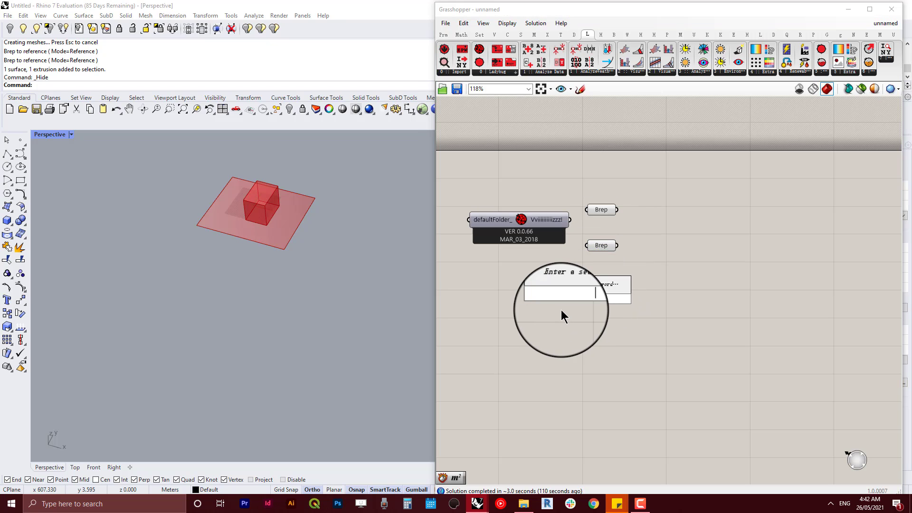
click(593, 507)
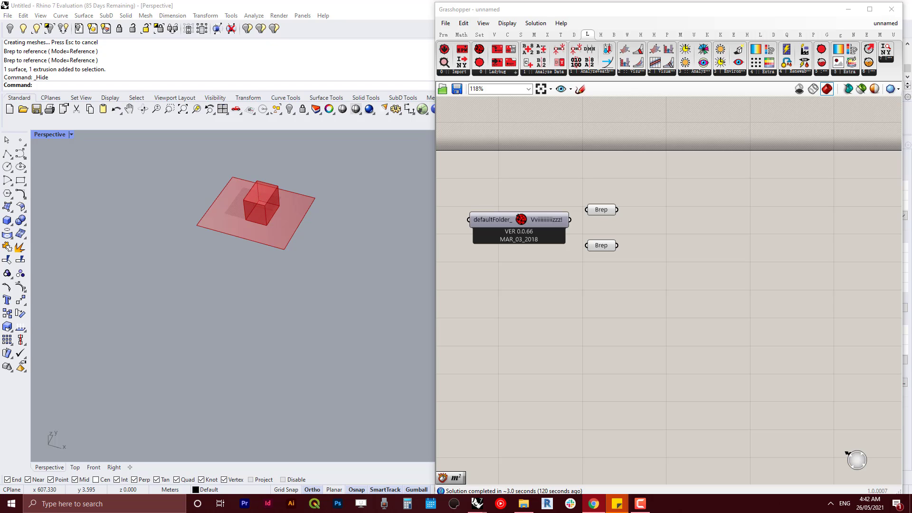
drag(911, 19, 424, 0)
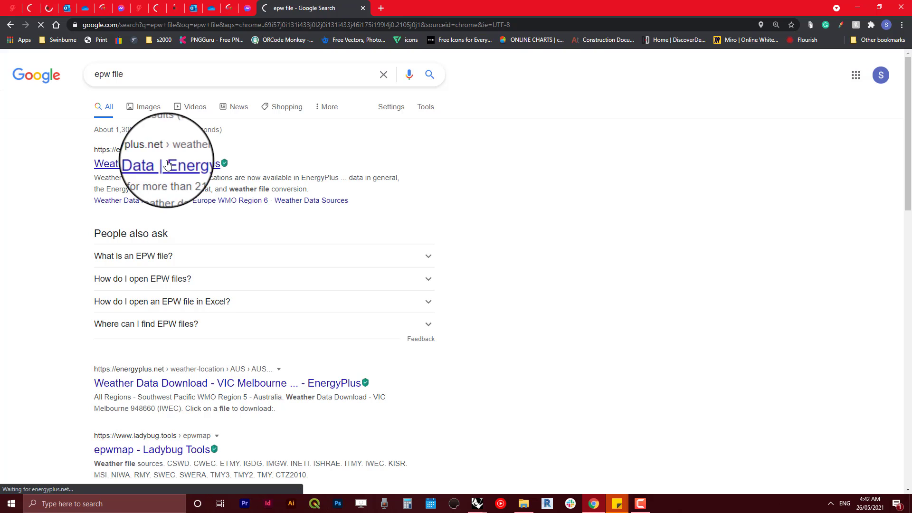
Step: Try to open the EnergyPlus weather data page from the search results, and return to Grasshopper
click(253, 207)
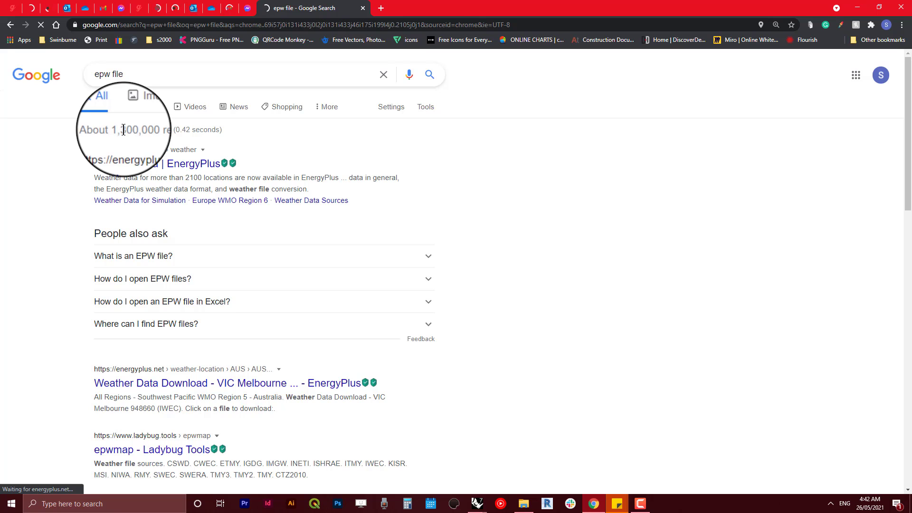
click(857, 8)
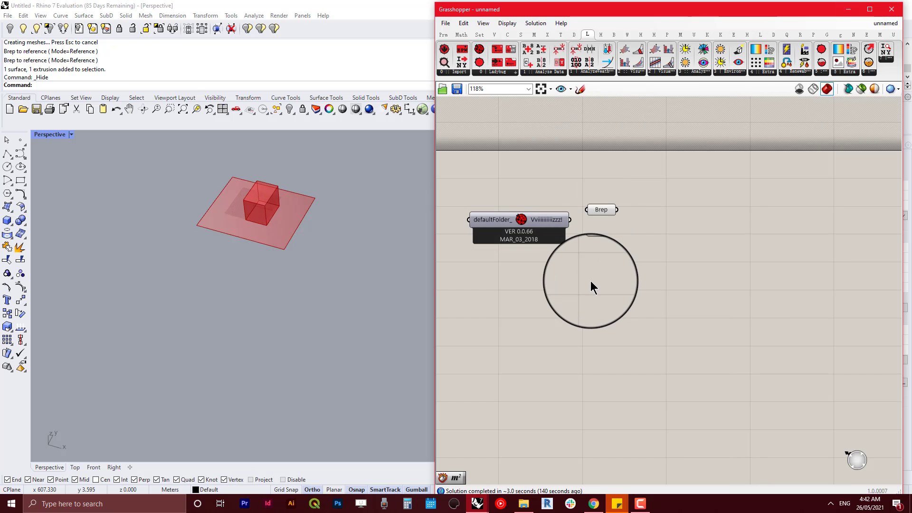
Step: Add a File Path parameter to the canvas below the two Brep parameters
double_click(591, 281)
click(590, 336)
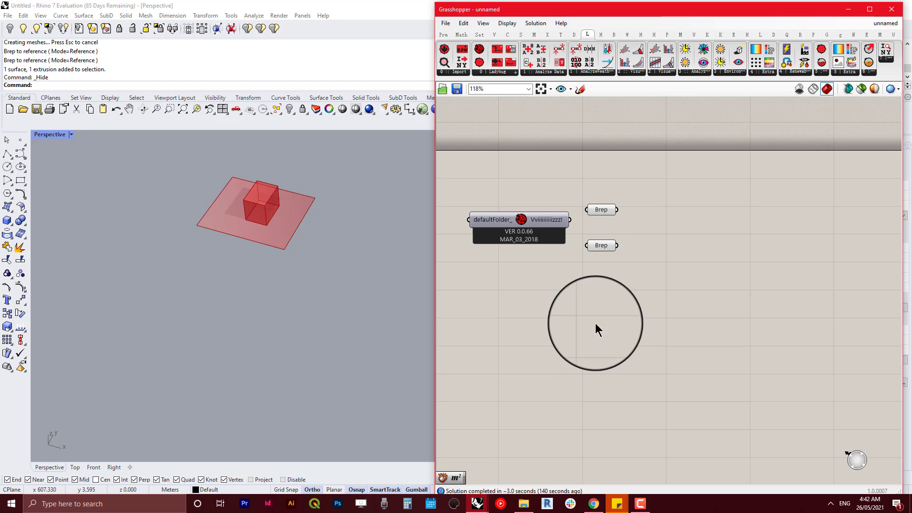
double_click(594, 287)
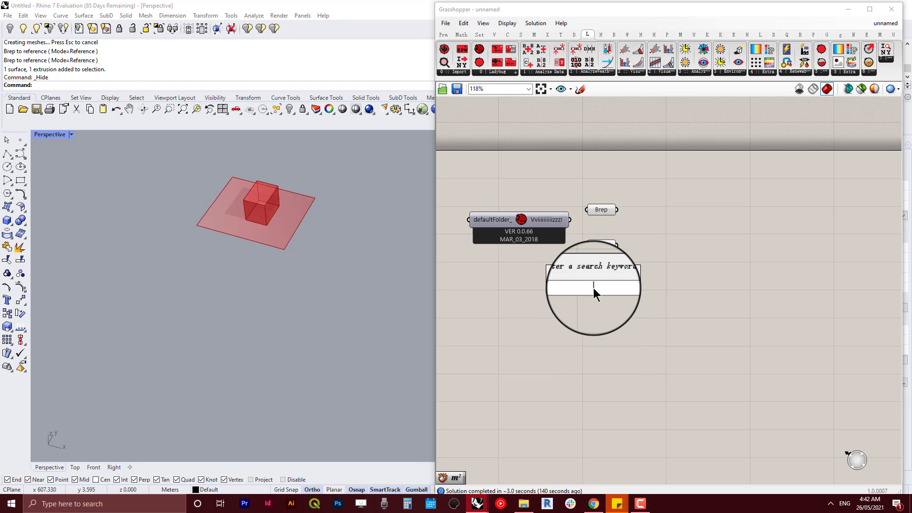
text(file)
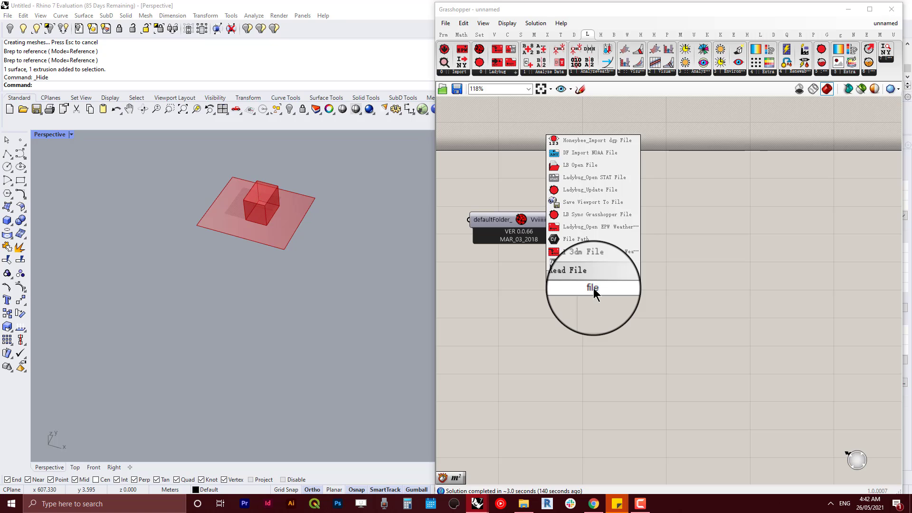
click(591, 240)
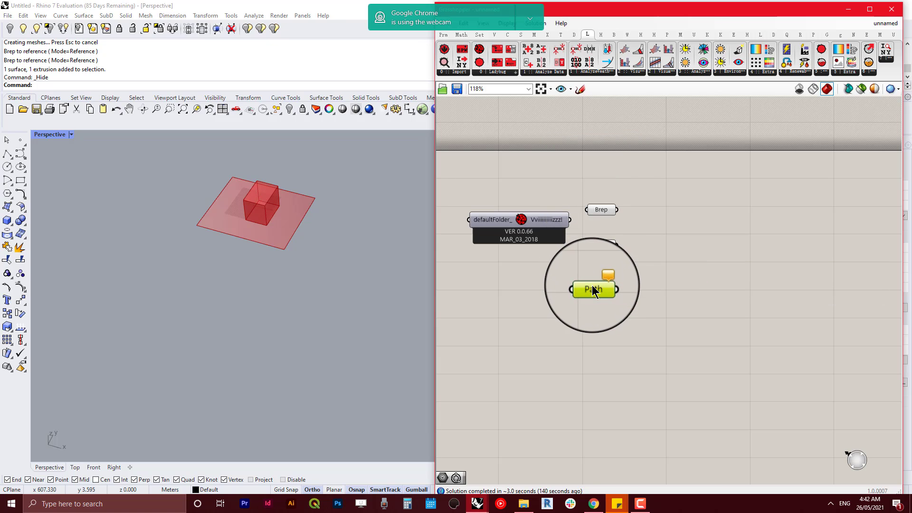
Step: Set the Path parameter to the existing file AUS_VIC_Tullamarine-Melbourne.Intl.AP.948660_60_TU_CZ0607_RMY2012A (1).epw in the EPW folder
right_click(592, 290)
click(633, 392)
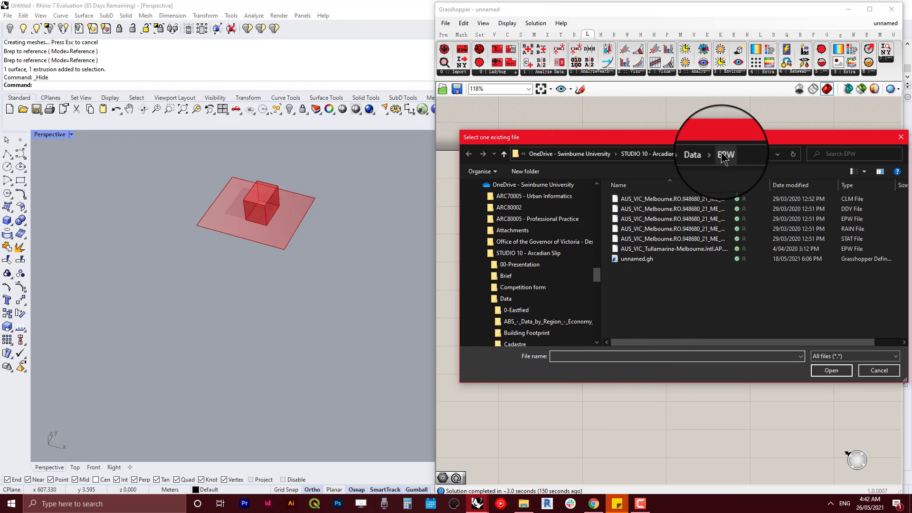
drag(719, 140, 490, 101)
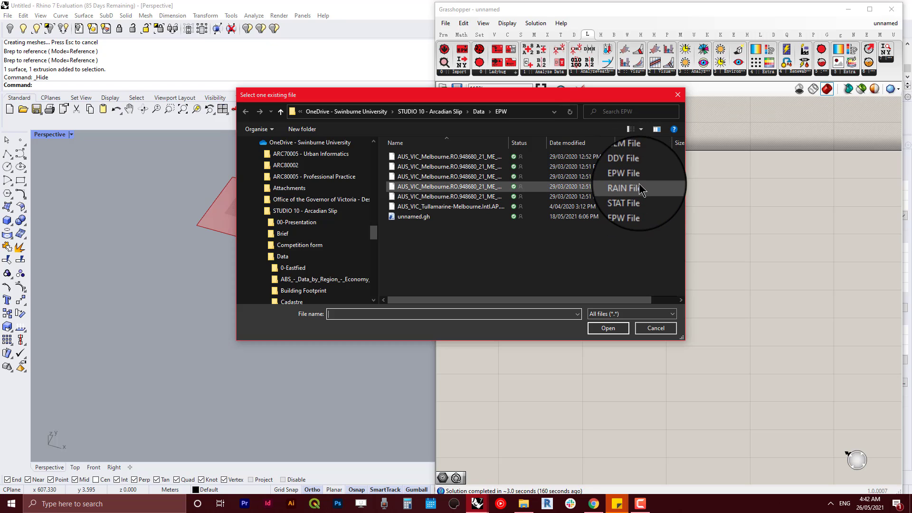
click(636, 206)
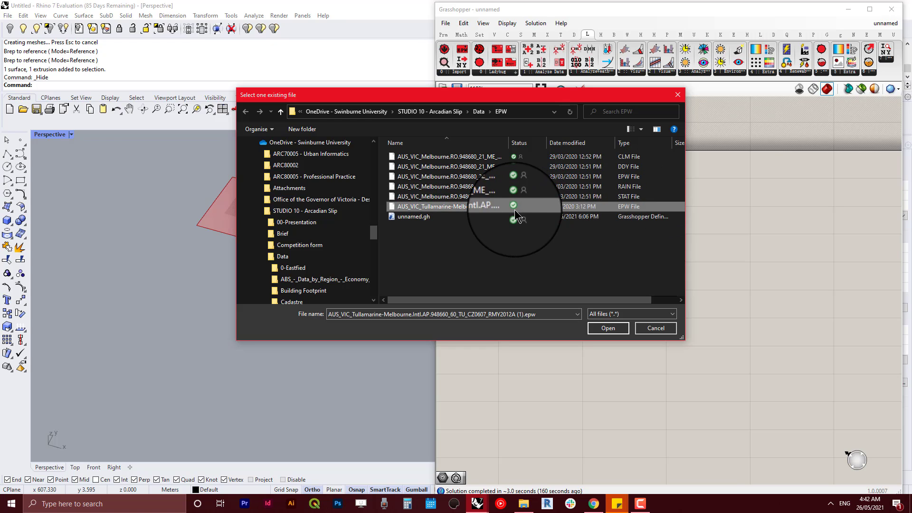
double_click(589, 209)
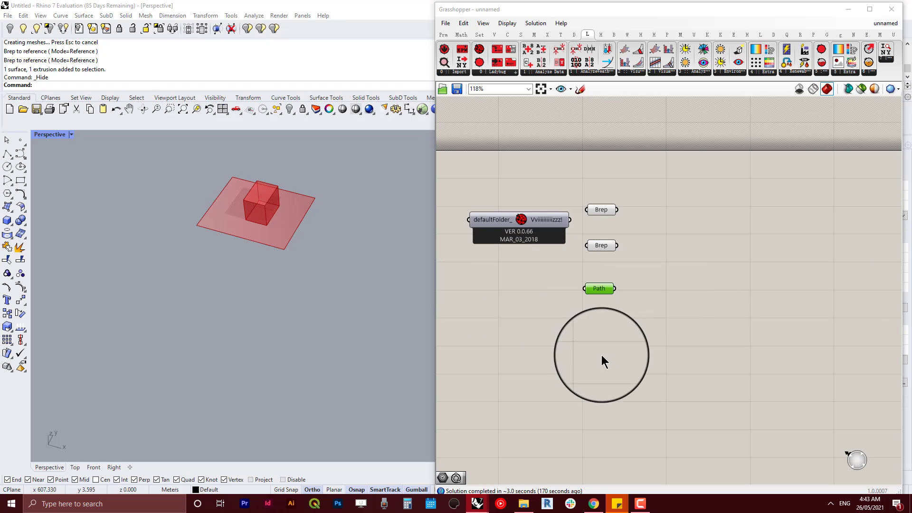
double_click(702, 323)
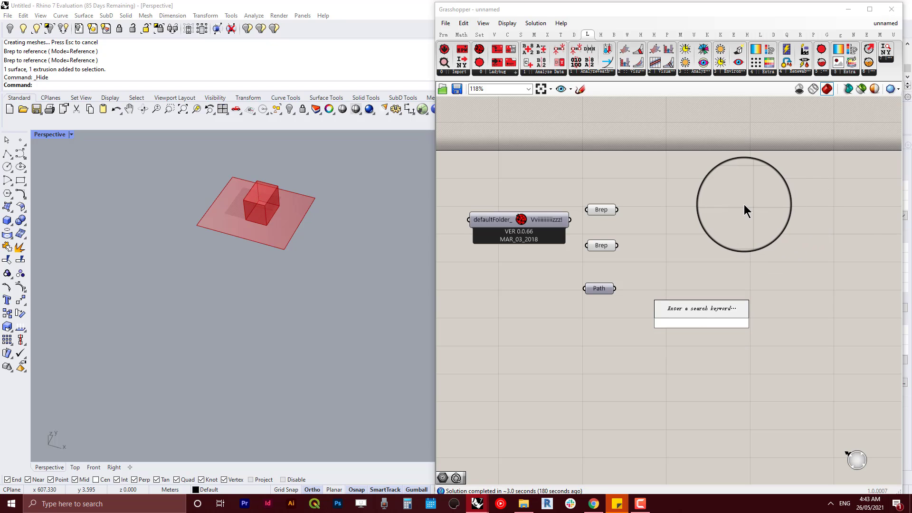
text(impr)
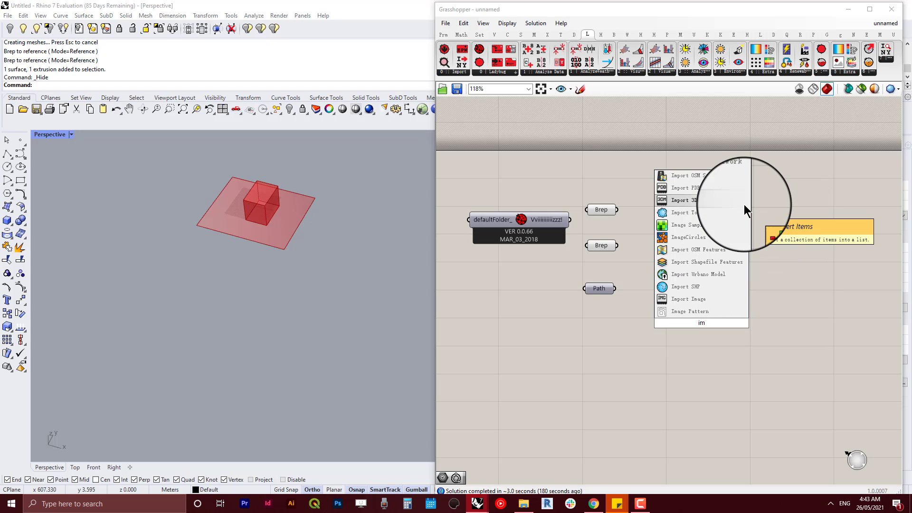
key(BackSpace)
key(BackSpace)
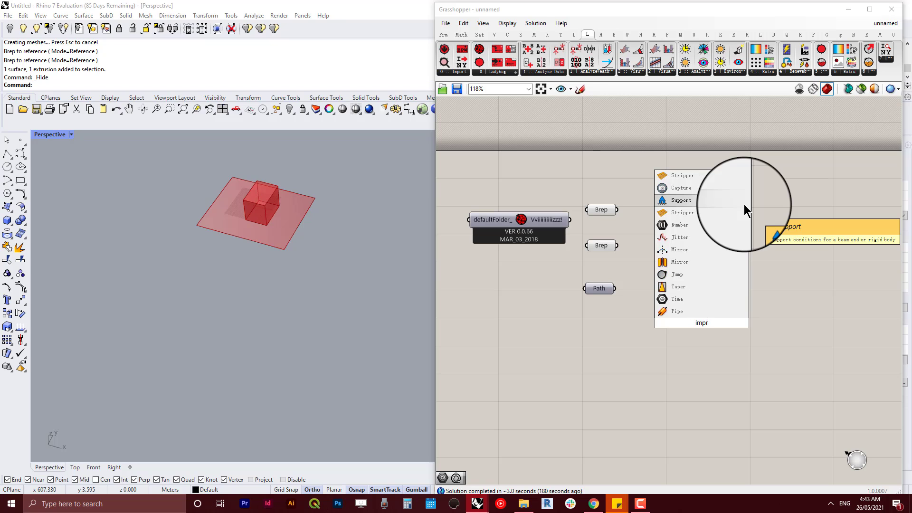
text(ort)
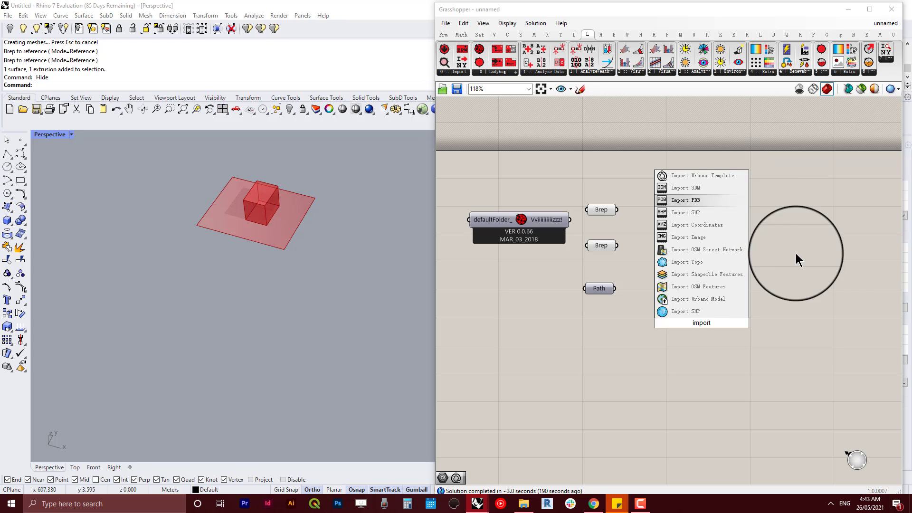
click(812, 304)
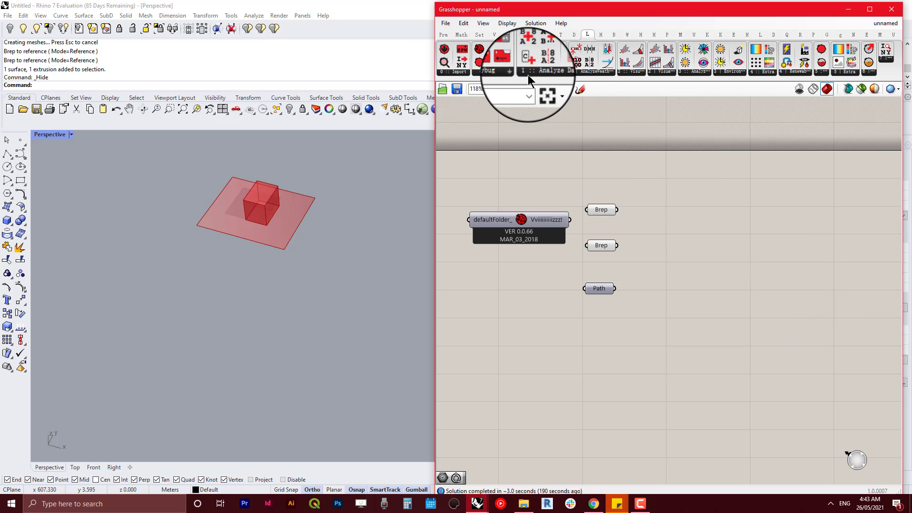
Step: Place Ladybug's LB Import EPW component on the canvas to the right of the Brep and Path parameters
click(457, 71)
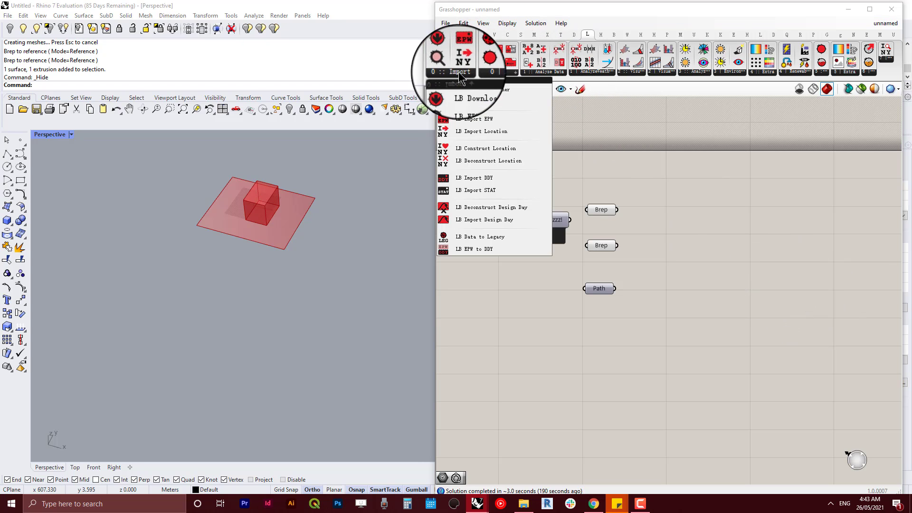
drag(498, 122, 735, 230)
scroll(701, 285, up, 5)
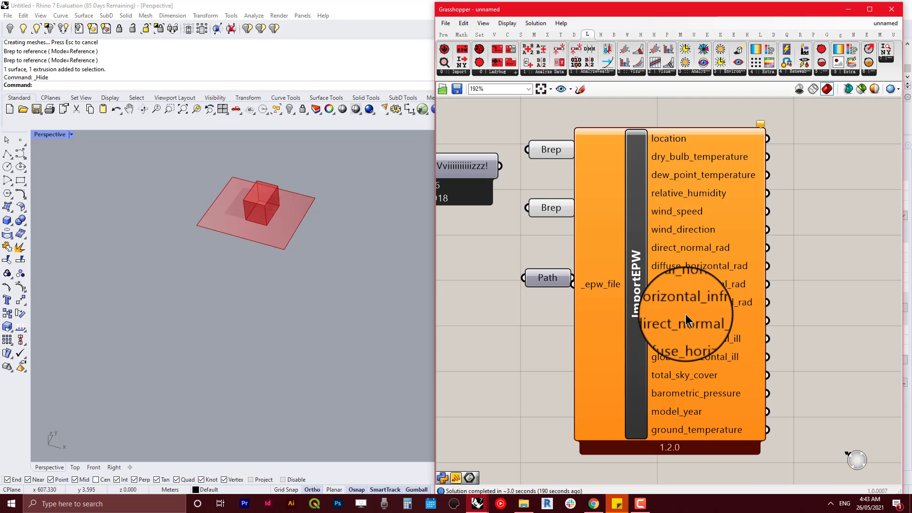
scroll(700, 276, down, 3)
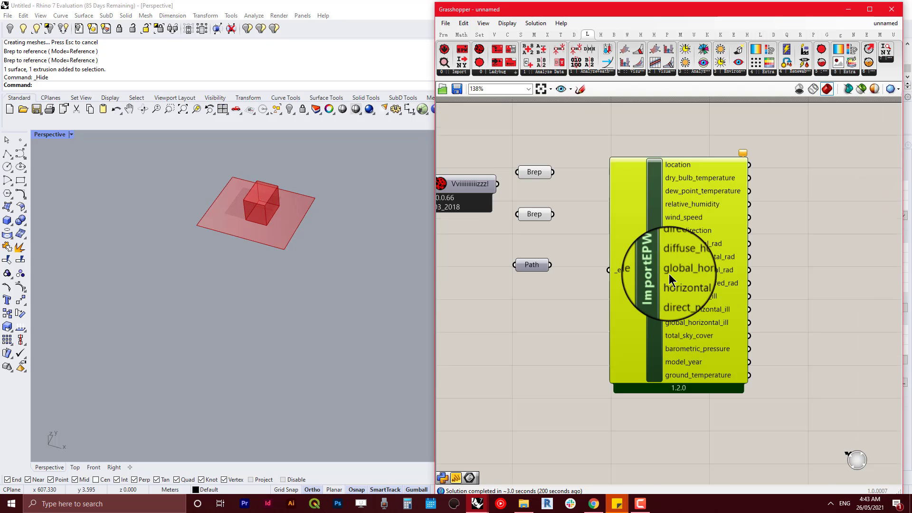
scroll(632, 238, down, 2)
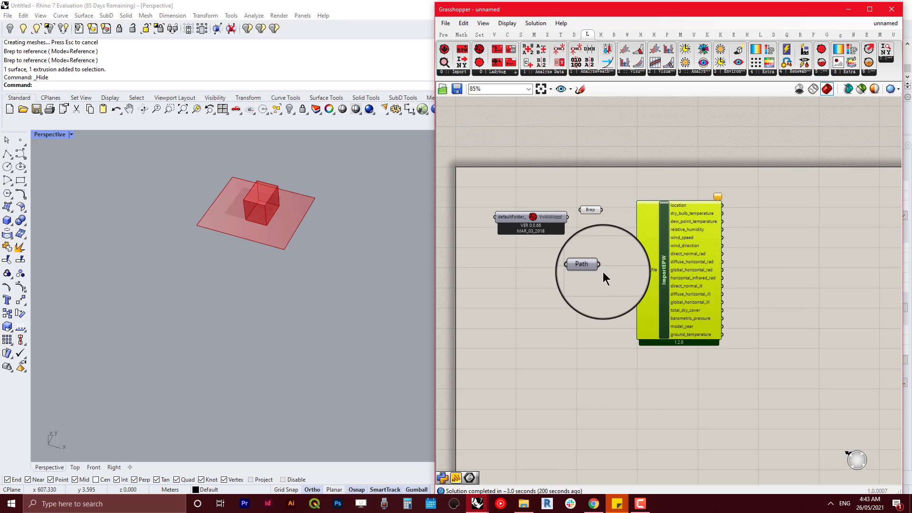
Step: Connect the Path parameter to the _epw_file input of ImportEPW and align the component so the wire runs straight
scroll(608, 281, up, 4)
drag(589, 252, 660, 260)
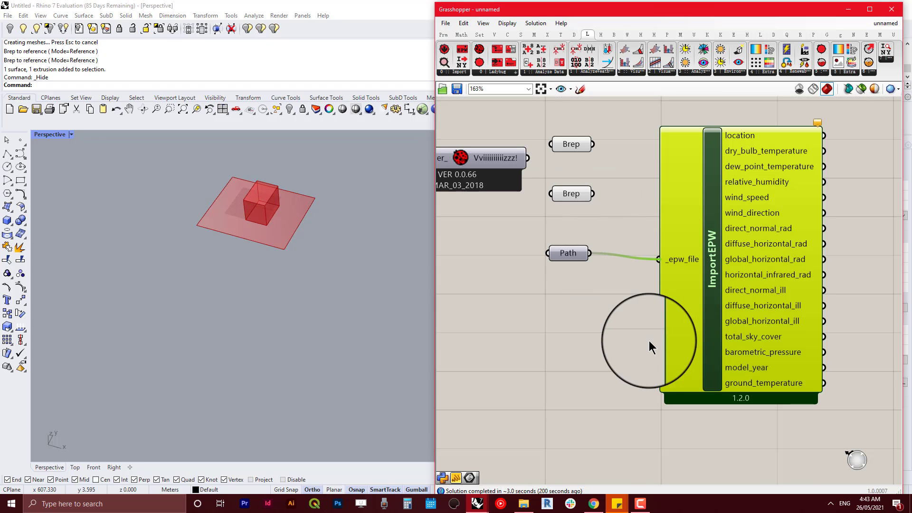
click(635, 341)
right_drag(635, 341, 552, 352)
drag(688, 234, 697, 230)
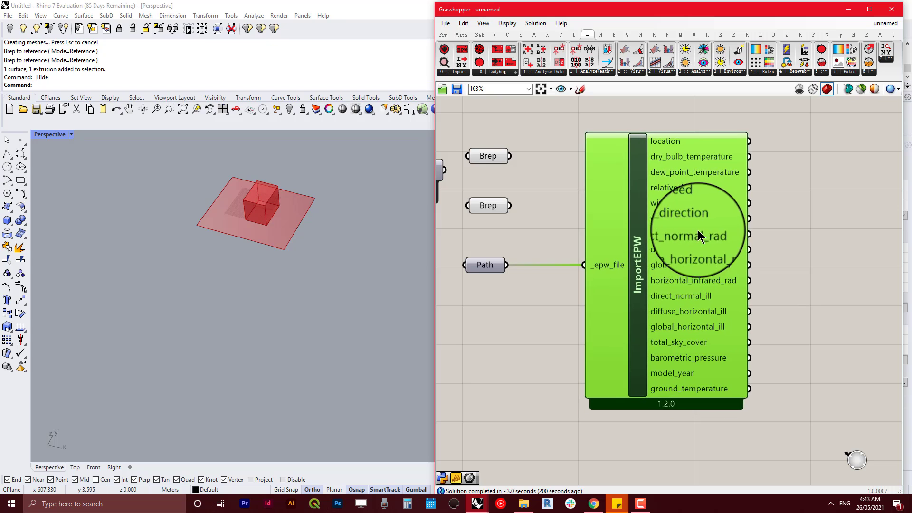
mouse_move(675, 161)
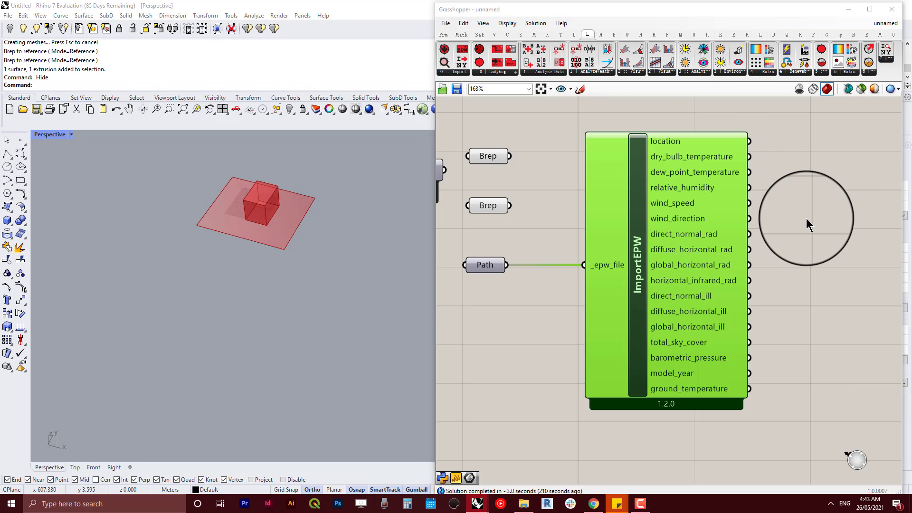
Step: Move the Path parameter and the ImportEPW component together down the canvas, well below the Brep parameters
click(818, 221)
scroll(819, 220, down, 3)
right_drag(819, 220, 620, 279)
right_drag(705, 284, 835, 197)
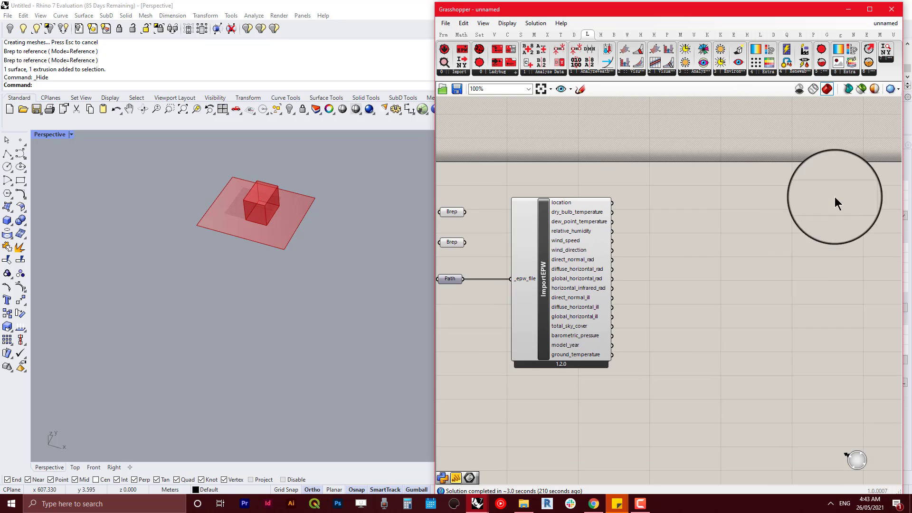
right_drag(699, 352, 819, 285)
drag(775, 336, 553, 128)
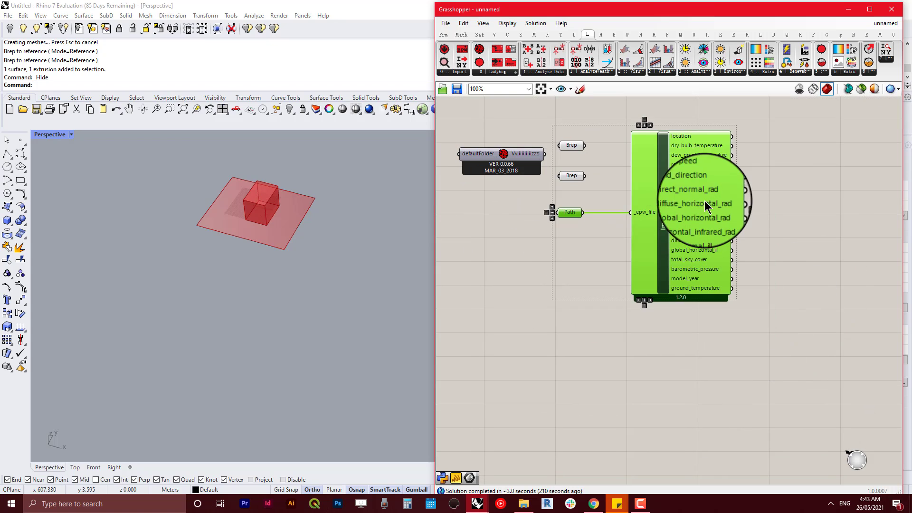
drag(705, 205, 689, 385)
Step: Add the Ladybug_Sunlight Hours Analysis component and position it to the right of the Brep parameters, above ImportEPW
double_click(789, 158)
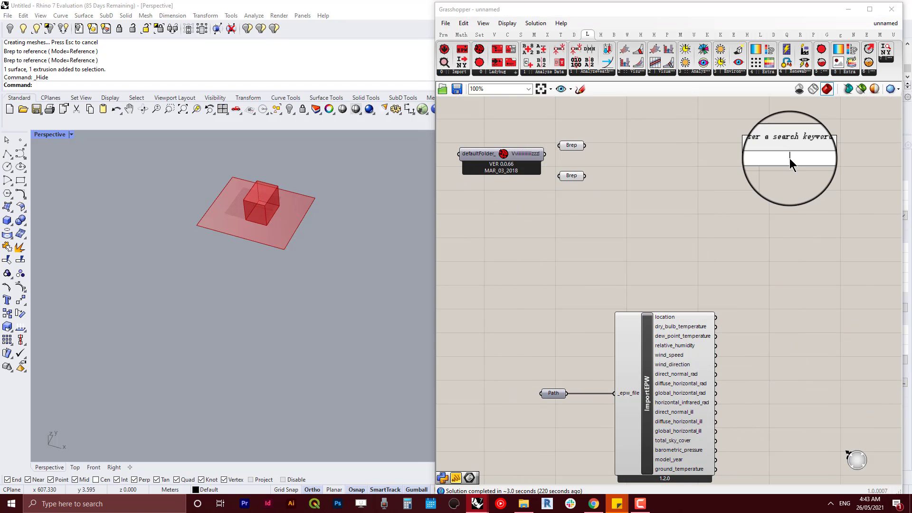
text(sunlight)
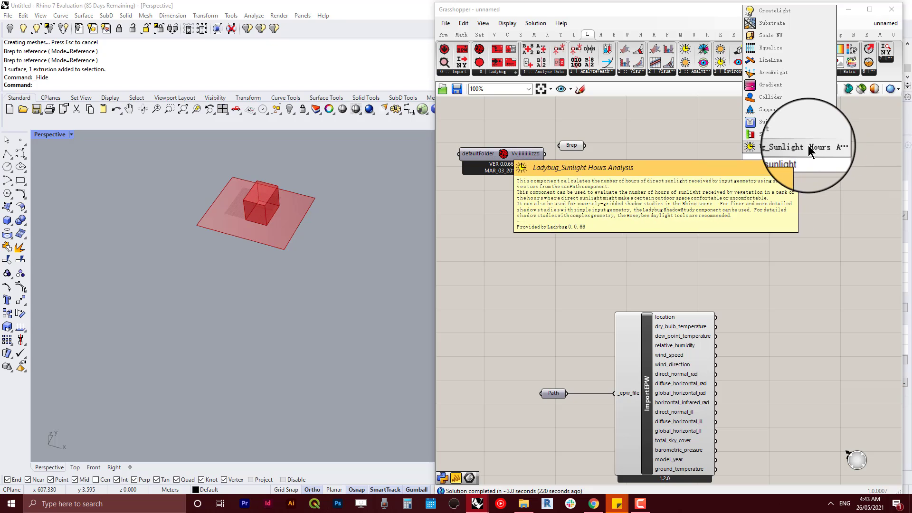
click(808, 147)
right_drag(705, 246, 544, 305)
right_drag(649, 242, 720, 224)
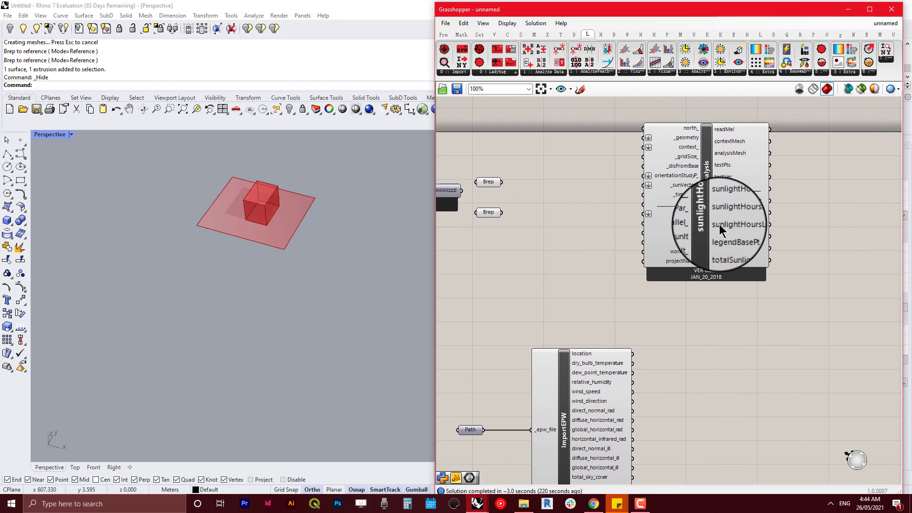
drag(720, 230, 726, 265)
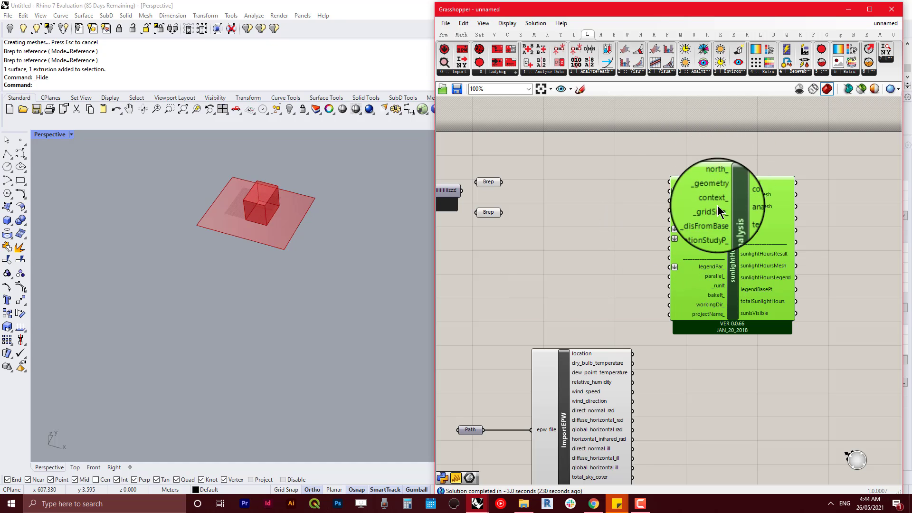
Step: Add a Vector parameter just to the right of the two Brep parameters
double_click(542, 190)
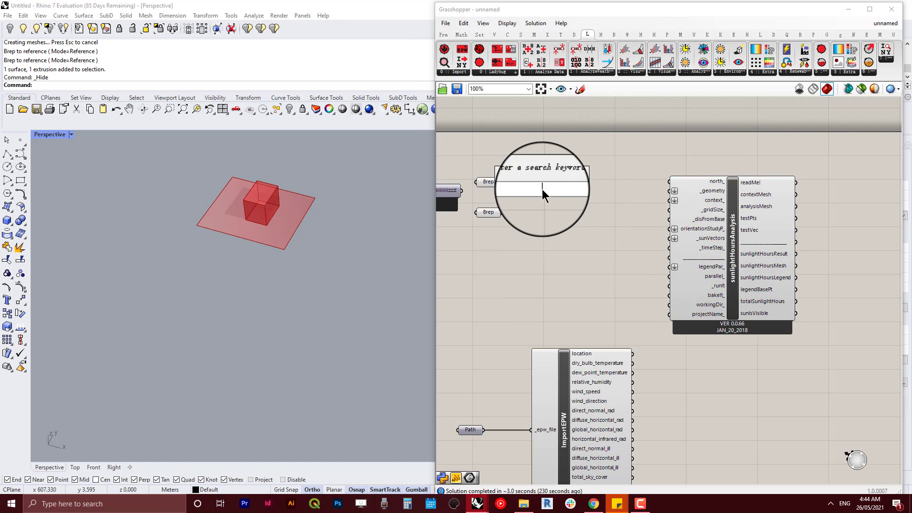
text(vet)
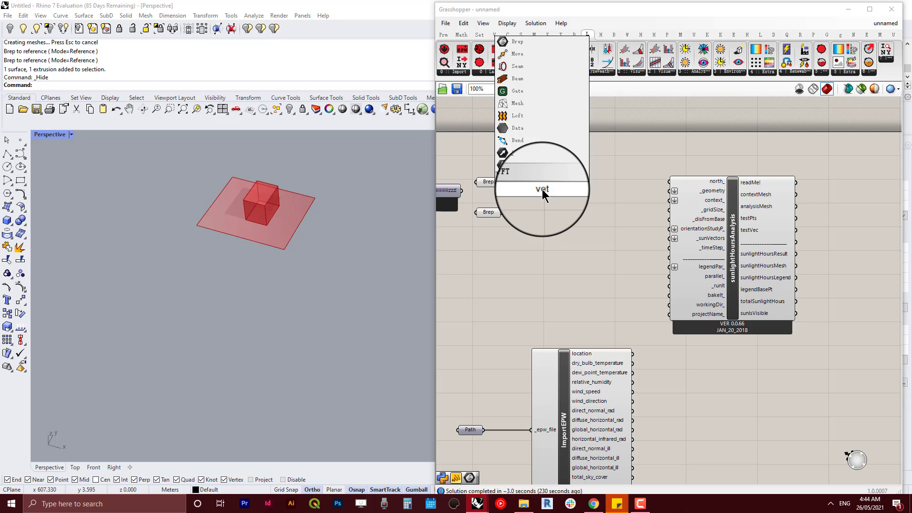
key(BackSpace)
key(BackSpace)
key(BackSpace)
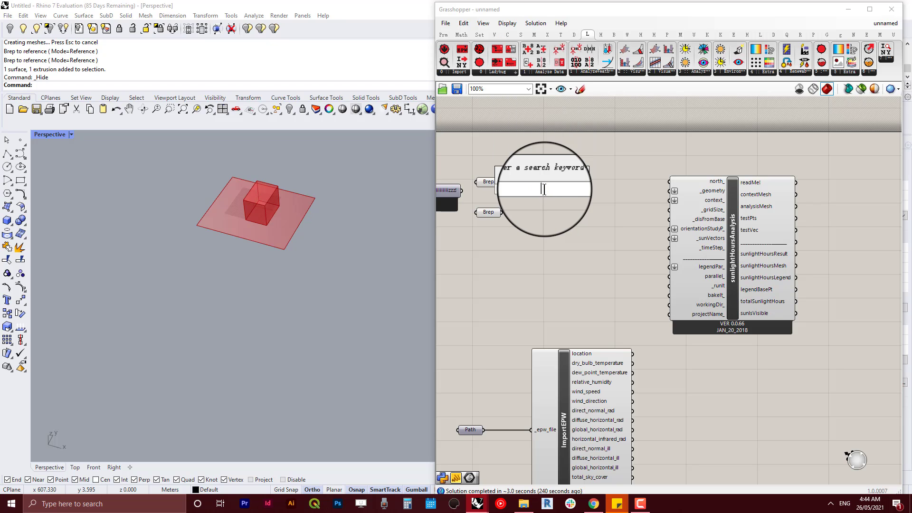
text(ve)
key(Return)
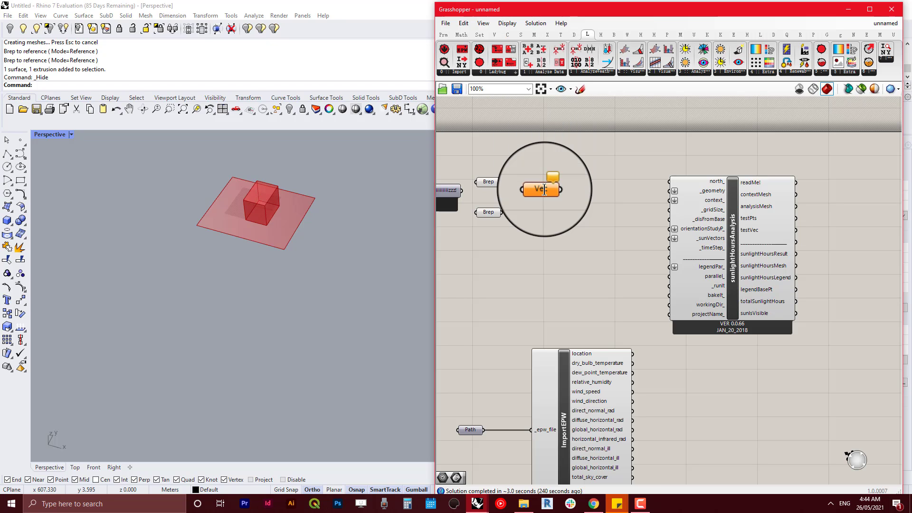
Step: Define a single vector for the Vec parameter in the Rhino view, from the box along the Y axis, about 285 m long
right_click(545, 189)
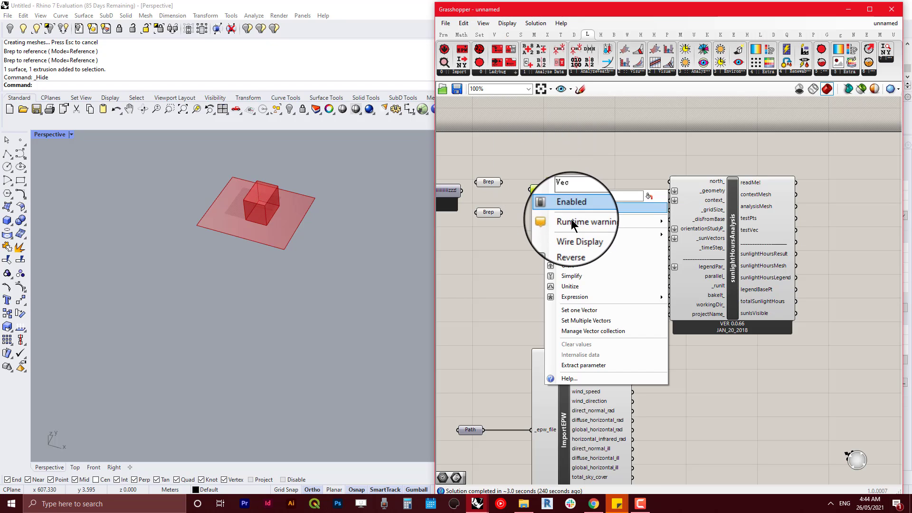
click(612, 309)
click(253, 205)
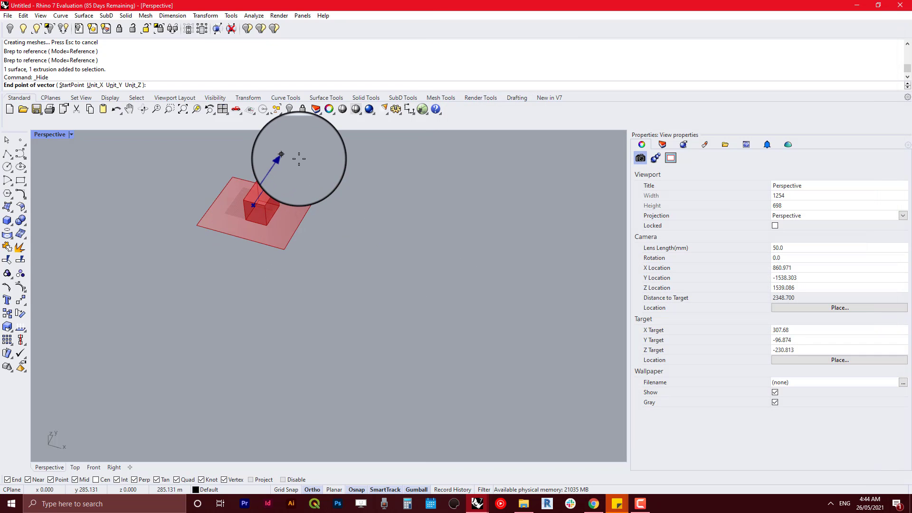
click(299, 158)
scroll(560, 197, up, 3)
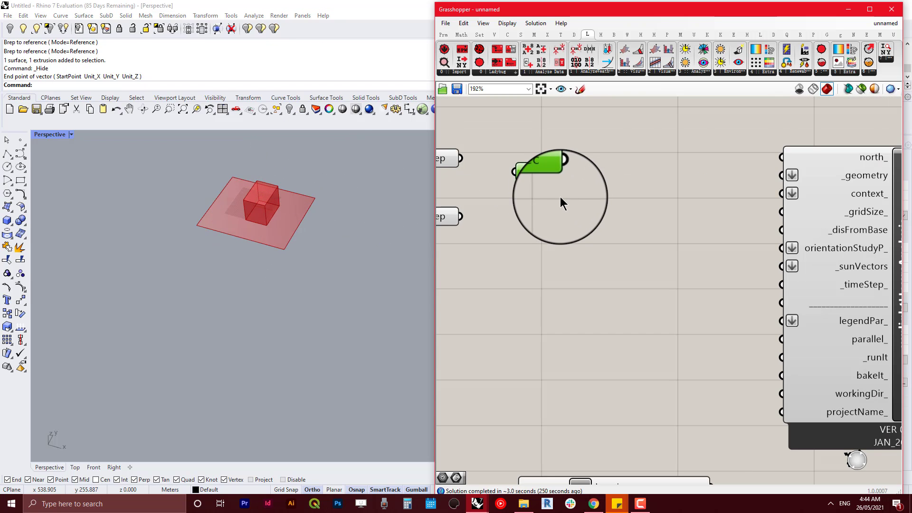
Step: Wire the Vec parameter into the north_ input of the sunlightHoursAnalysis component and place it closer to that input
right_drag(572, 224, 587, 255)
drag(561, 205, 611, 187)
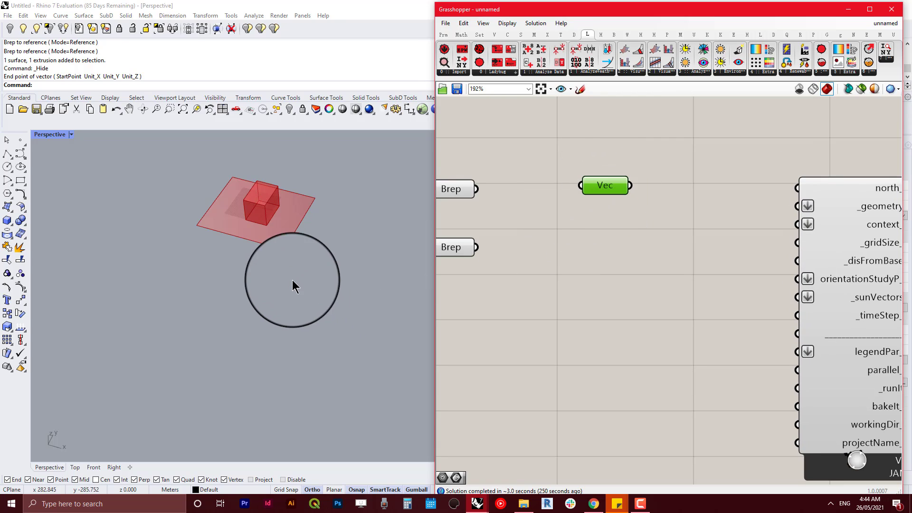
right_drag(295, 280, 294, 332)
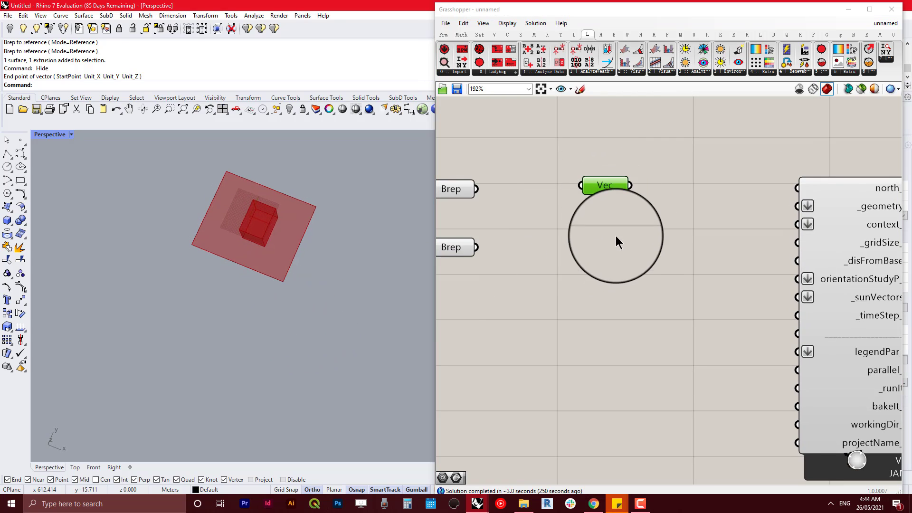
right_drag(616, 235, 570, 230)
drag(566, 186, 727, 186)
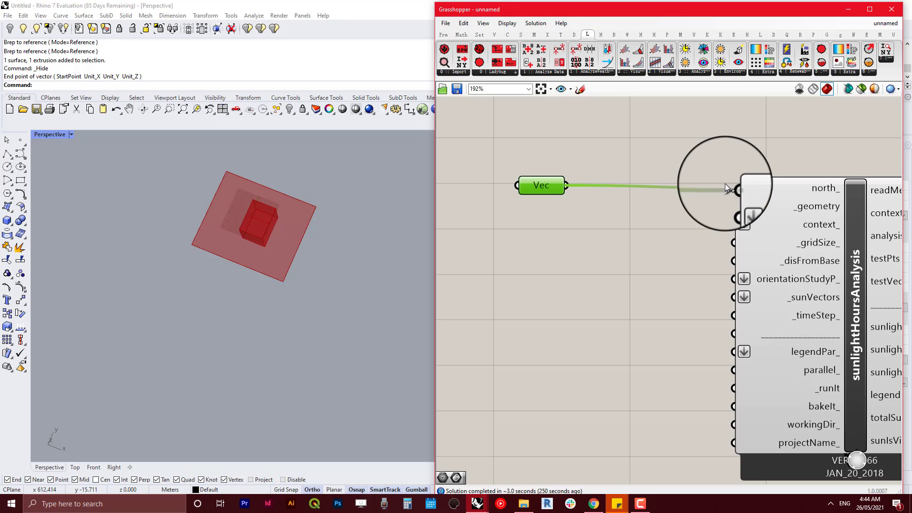
drag(534, 189, 609, 187)
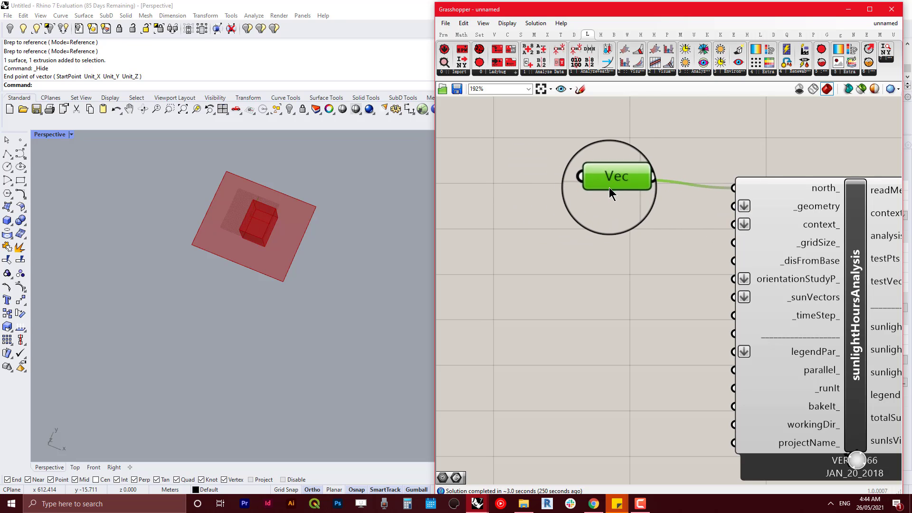
Step: Wire the box's Brep into _geometry and the ground plane's Brep into context_ on sunlightHoursAnalysis
scroll(598, 206, down, 3)
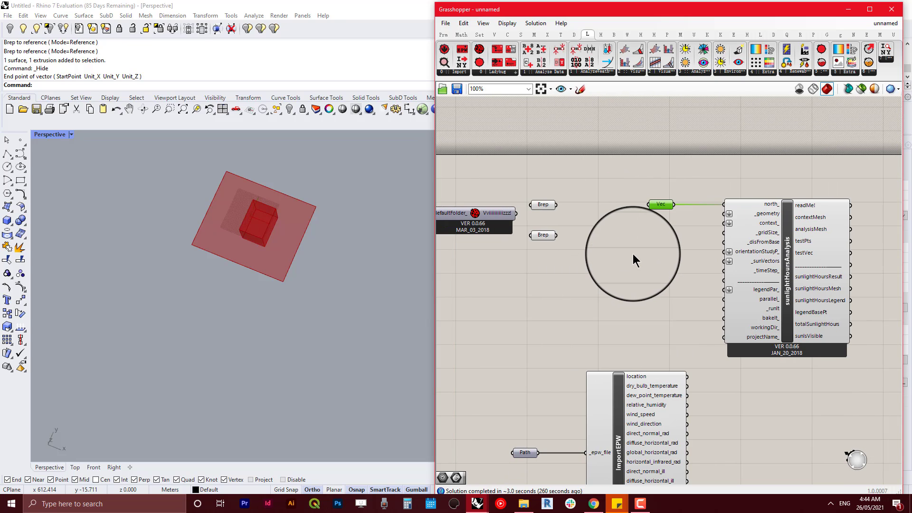
scroll(594, 225, up, 2)
click(523, 197)
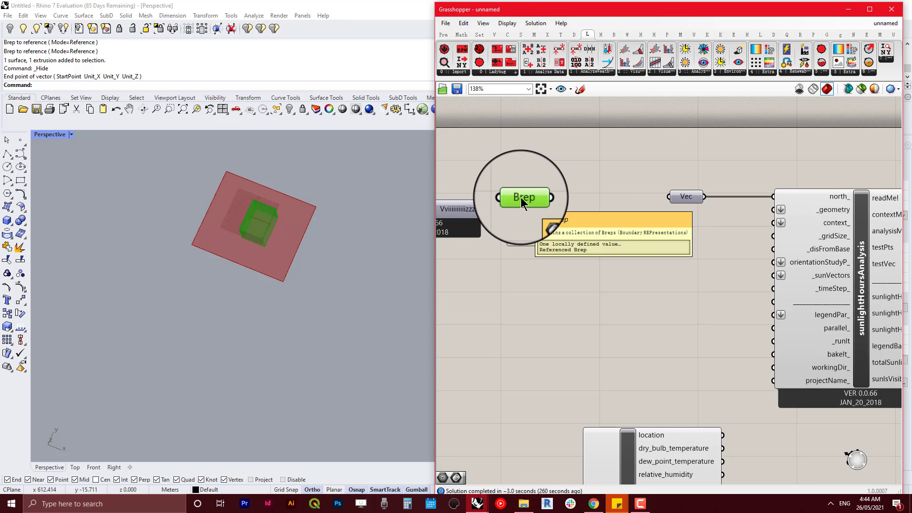
drag(542, 197, 774, 209)
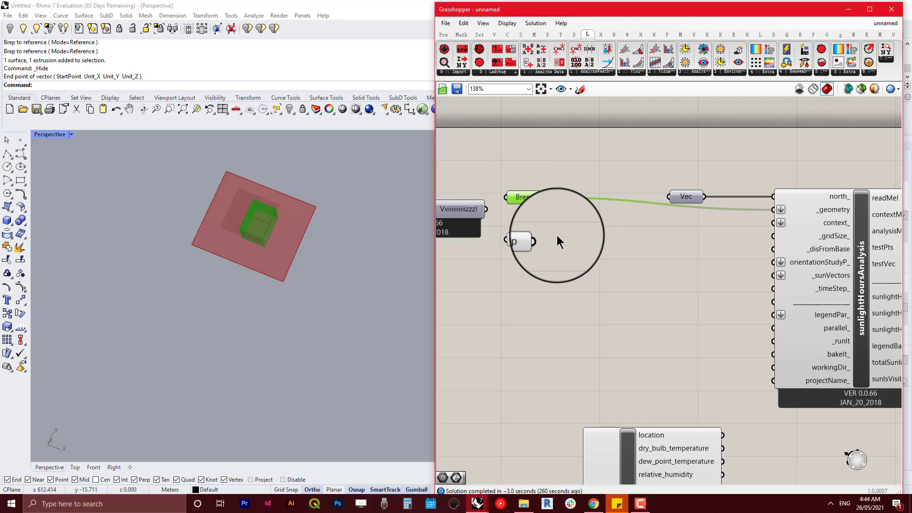
click(700, 255)
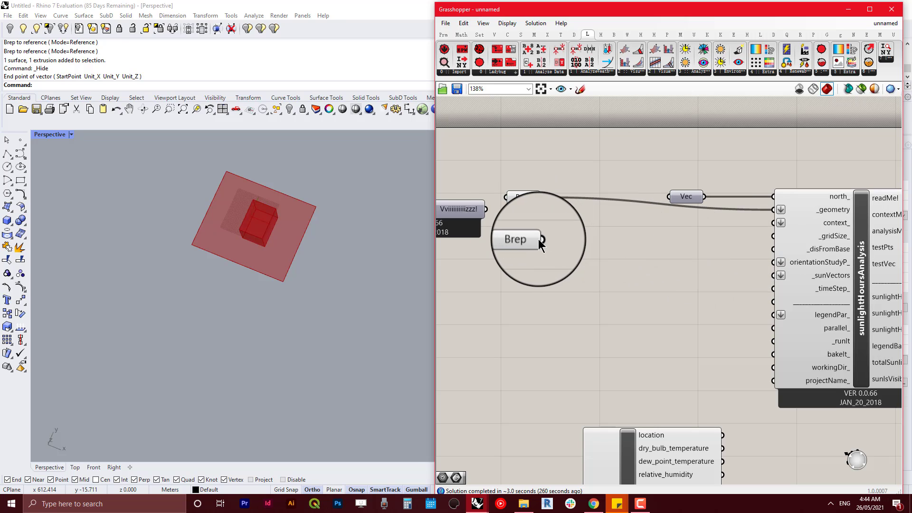
drag(542, 239, 768, 223)
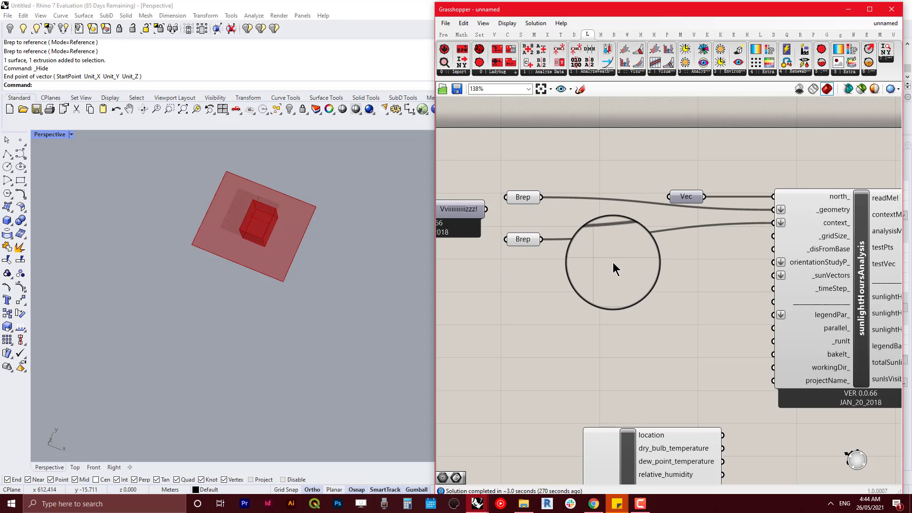
Step: Add a number slider defined as 0.5<1, set it to 1.0, and wire it into _gridSize_, aligned beside that input
scroll(677, 275, up, 4)
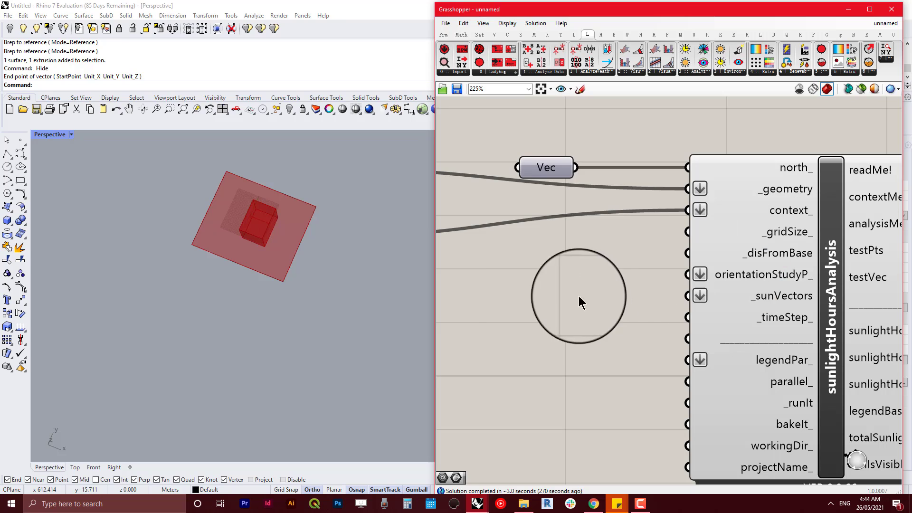
double_click(527, 300)
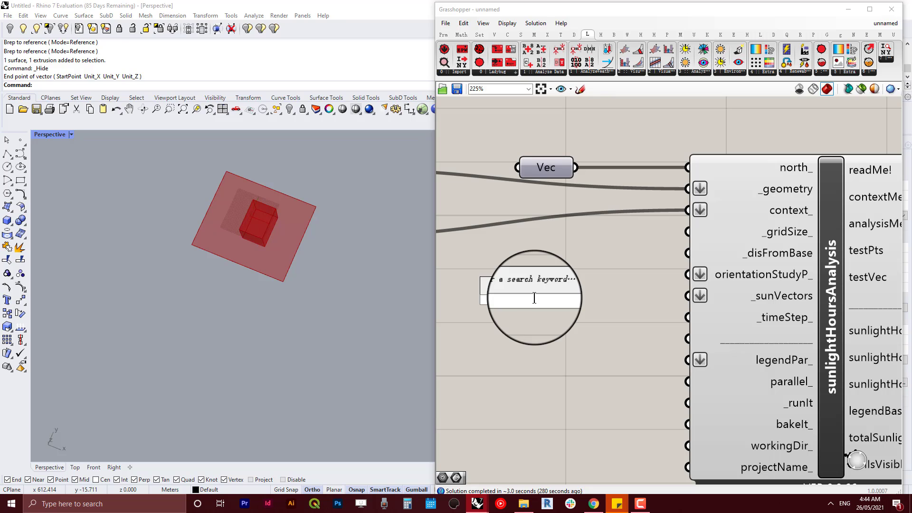
text(0.)
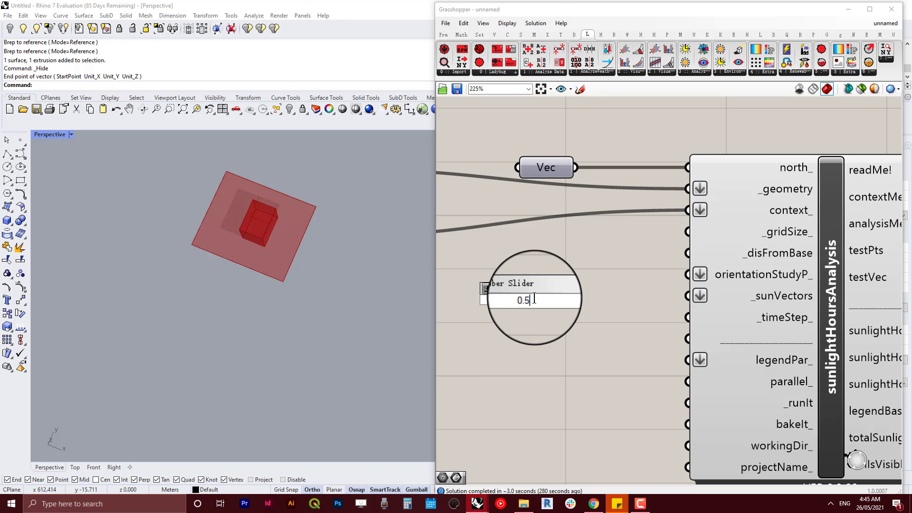
text(5<1)
key(Return)
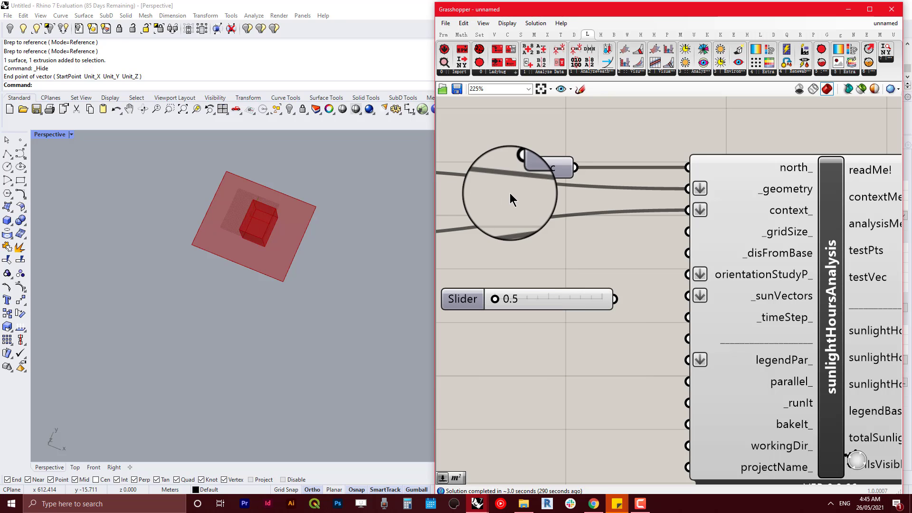
drag(497, 299, 688, 233)
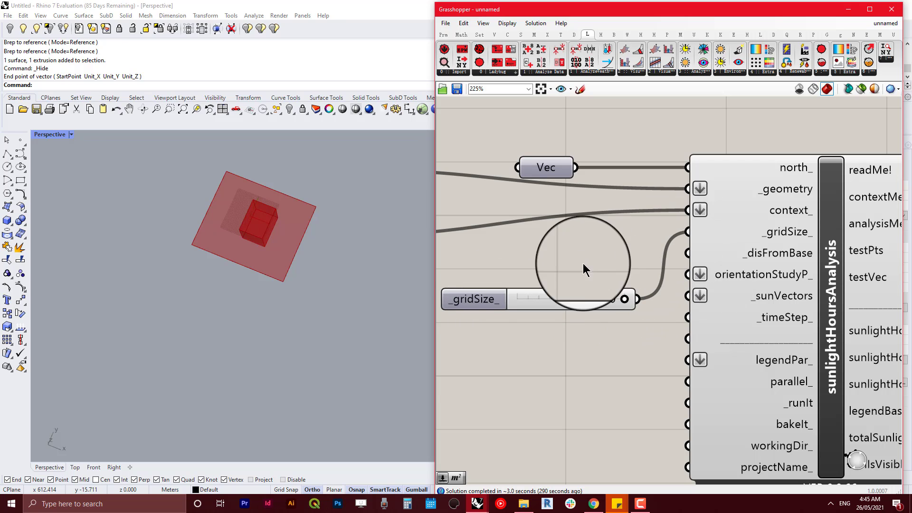
drag(548, 298, 546, 232)
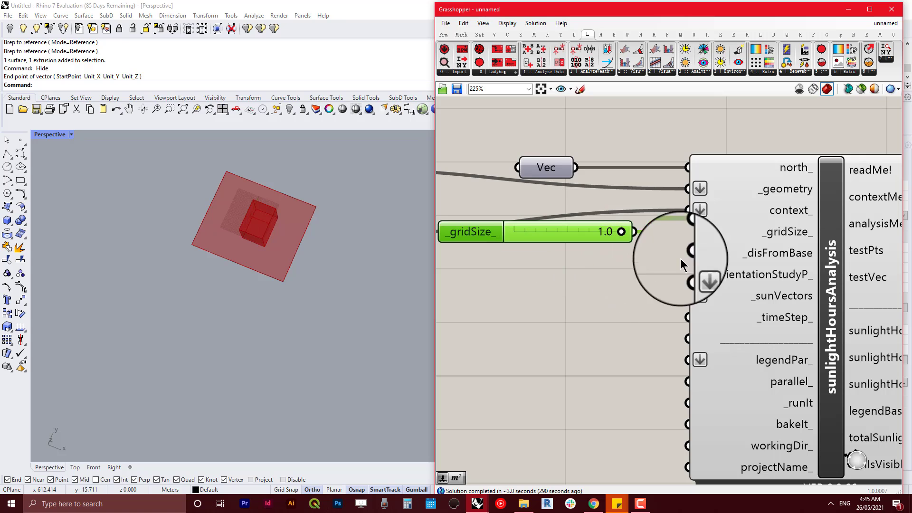
Step: Add a 0.01 number slider, wire it into _disFromBase, and place it directly below the _gridSize_ slider
right_drag(573, 303, 620, 302)
scroll(601, 310, down, 3)
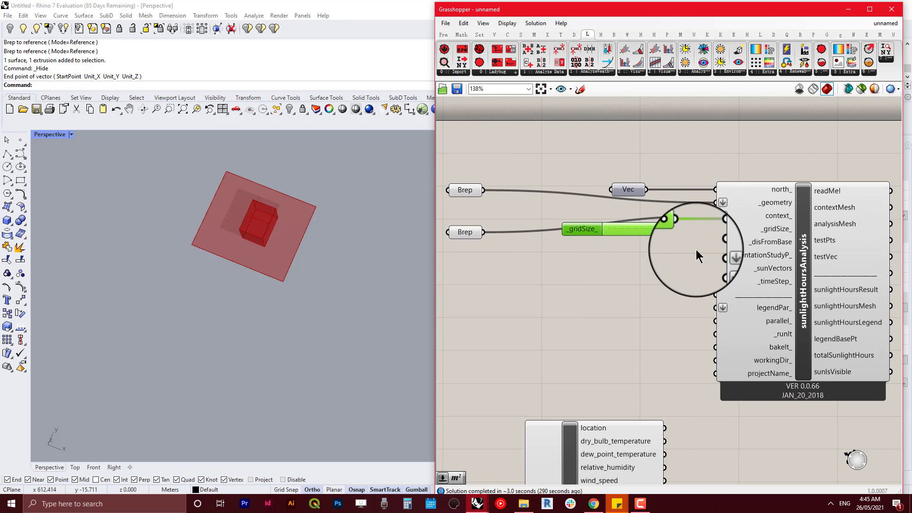
double_click(599, 263)
text(0)
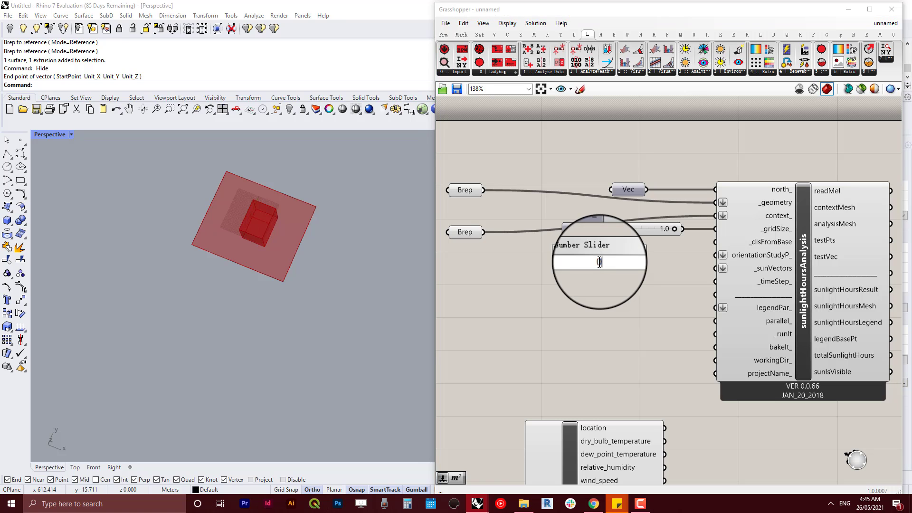
text(.01)
key(Return)
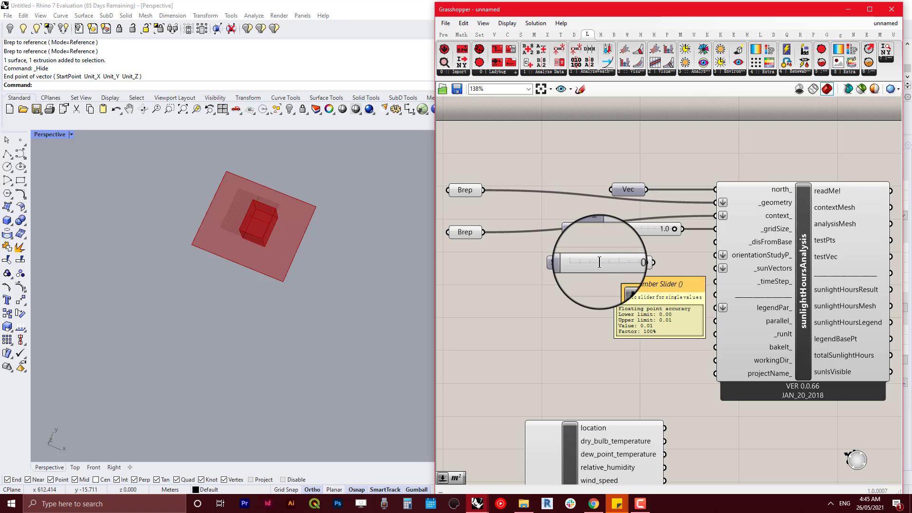
scroll(766, 239, up, 3)
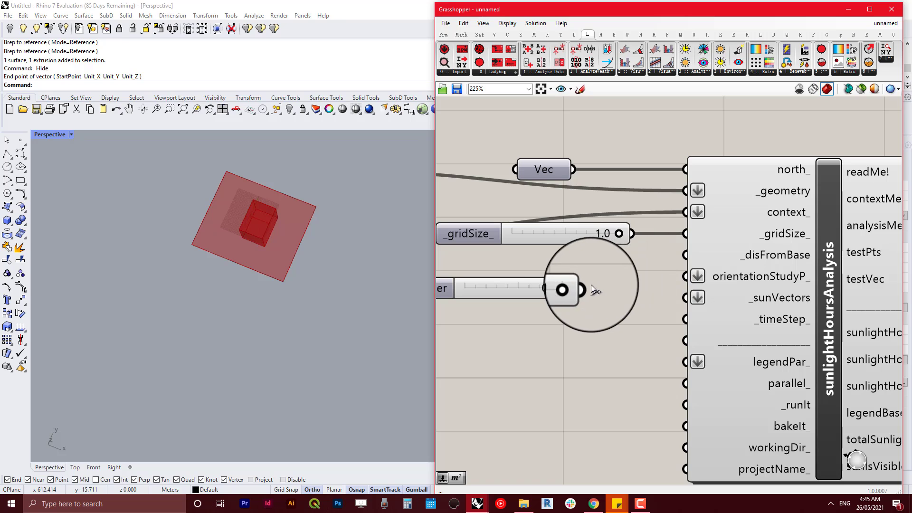
drag(585, 288, 684, 255)
drag(481, 286, 483, 249)
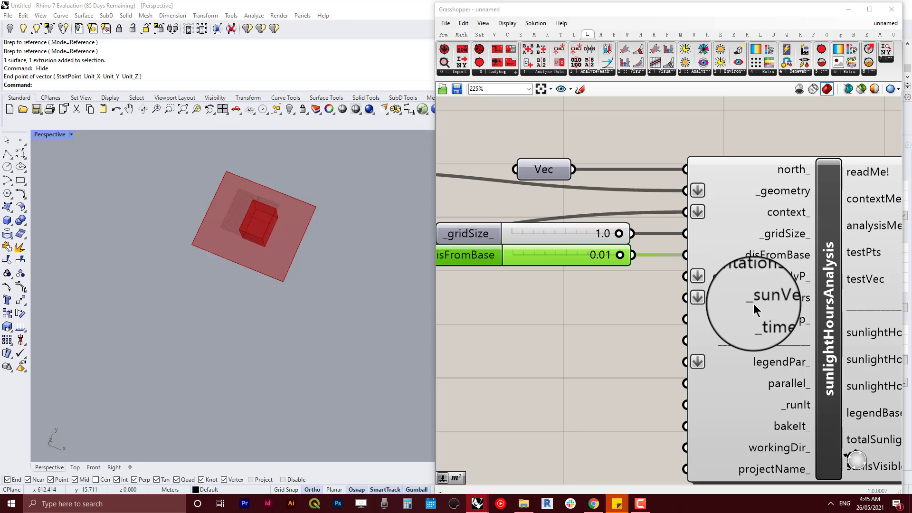
Step: Add the Ladybug_SunPath component to the canvas between the Brep parameters and ImportEPW
mouse_move(754, 303)
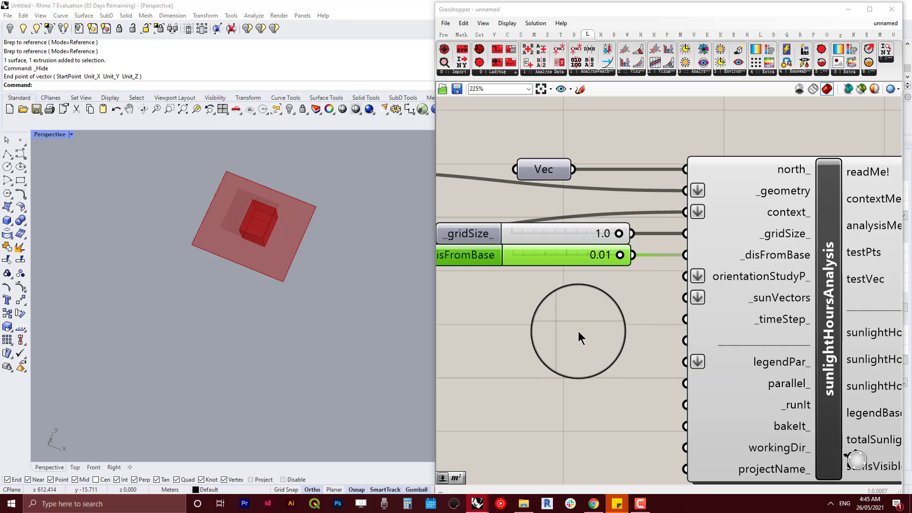
right_drag(579, 332, 645, 316)
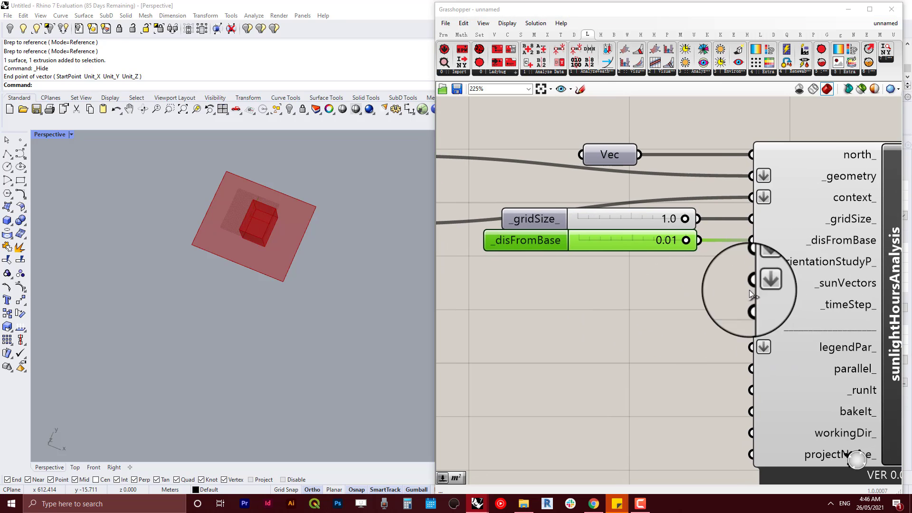
right_drag(514, 350, 631, 309)
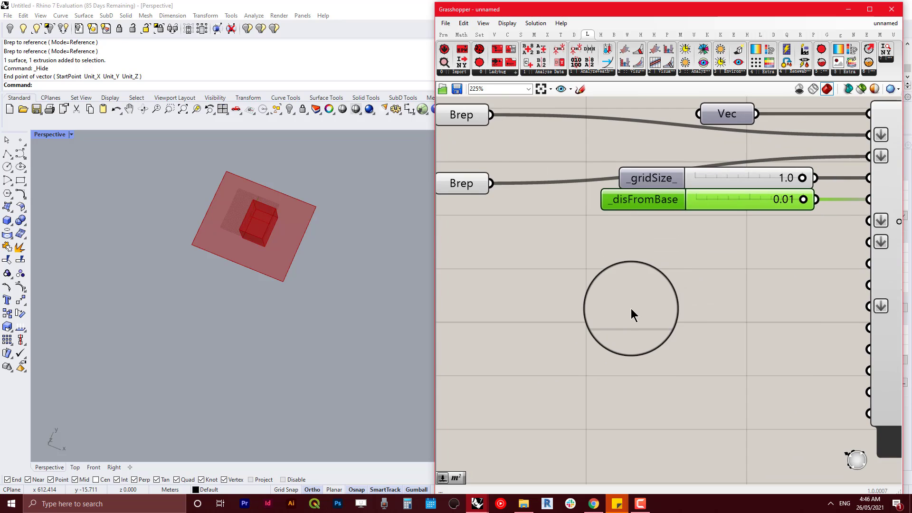
scroll(612, 318, down, 5)
double_click(619, 282)
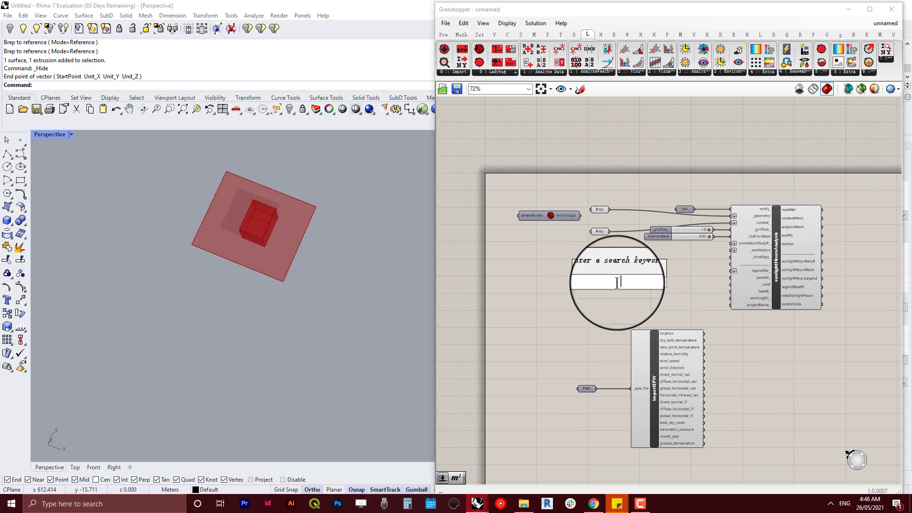
text(sunpat)
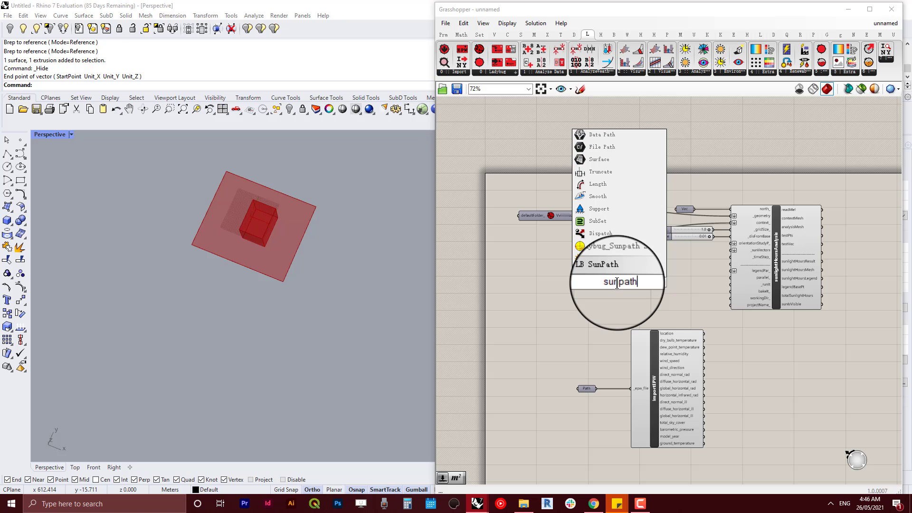
text(h)
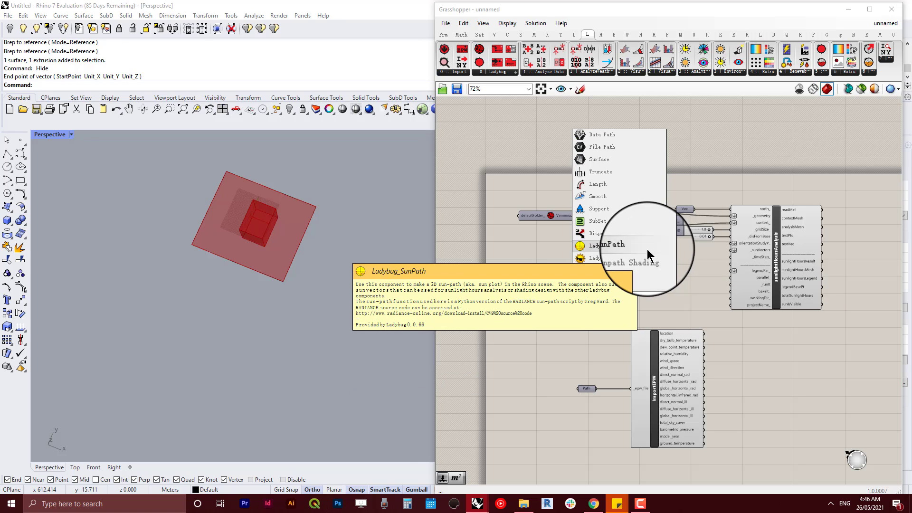
click(647, 249)
Step: Move Path and ImportEPW together to the left, and place sunPath in the free space below the sliders
right_drag(657, 302, 644, 275)
drag(733, 444, 518, 344)
drag(647, 370, 497, 350)
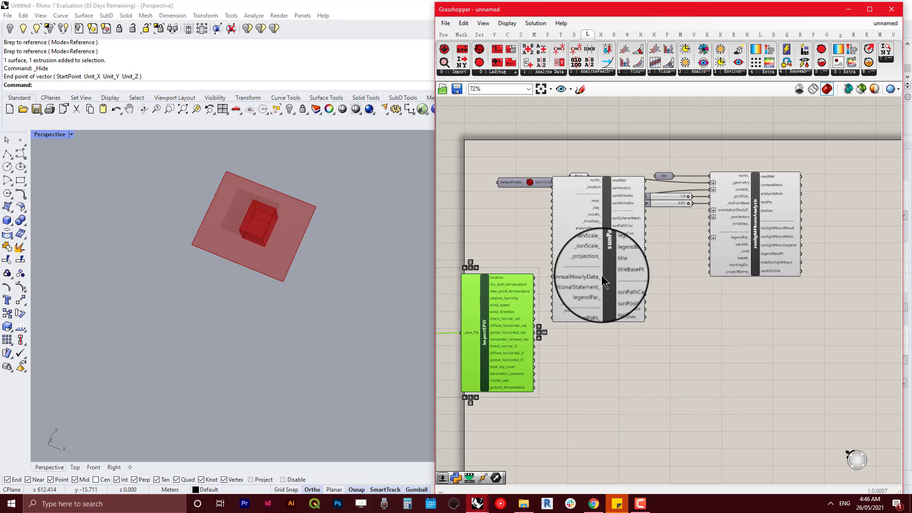
drag(602, 275, 653, 346)
Step: Wire sunPath's sunVectors output into _sunVectors on sunlightHoursAnalysis, and ImportEPW's location output into sunPath's _location
scroll(665, 266, up, 4)
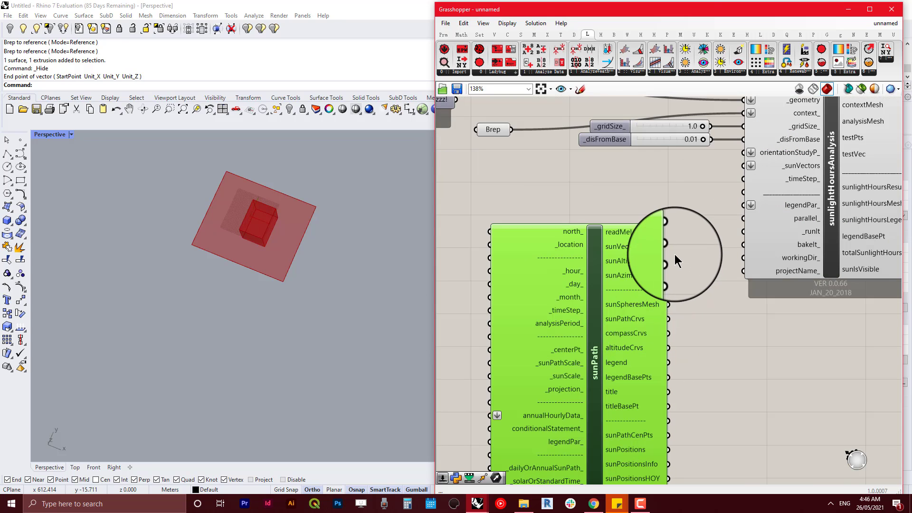
drag(661, 247, 741, 166)
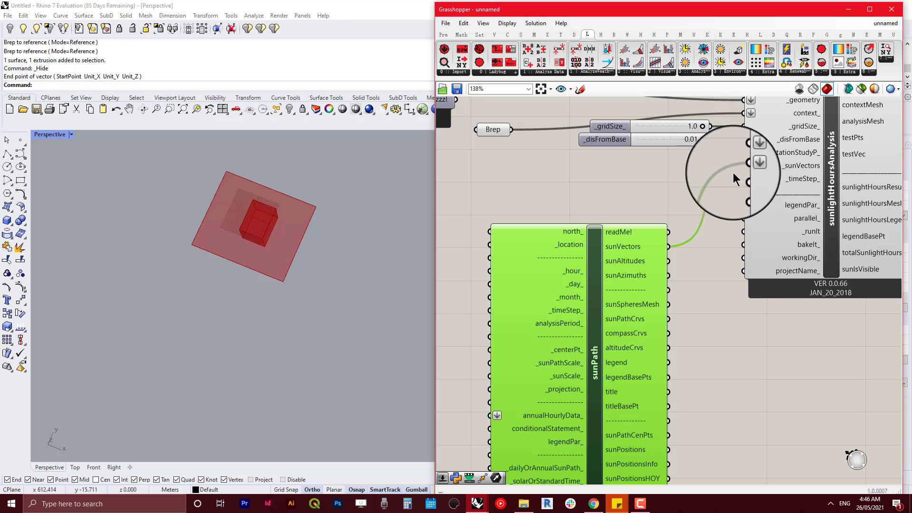
click(626, 201)
right_drag(626, 201, 724, 176)
scroll(725, 175, down, 2)
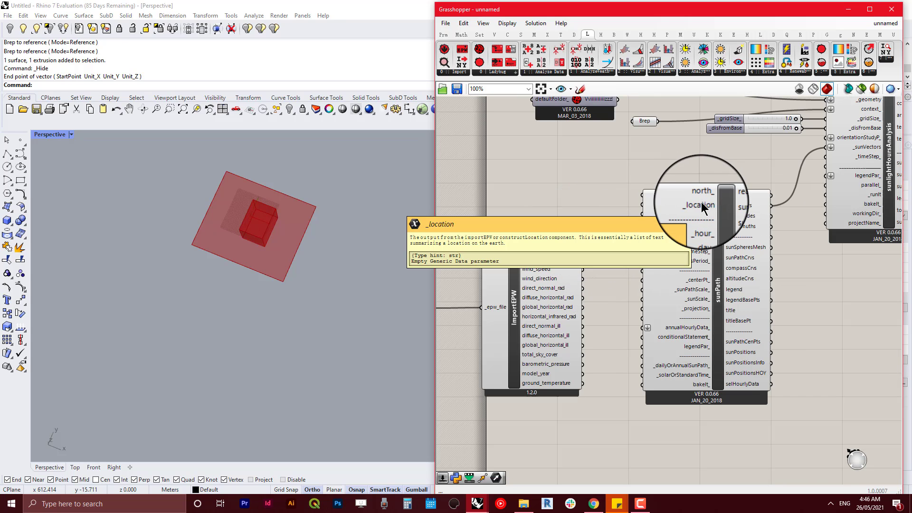
drag(585, 232, 645, 204)
Step: Move Path and ImportEPW together slightly up and right so ImportEPW sits close beside sunPath
scroll(618, 236, down, 2)
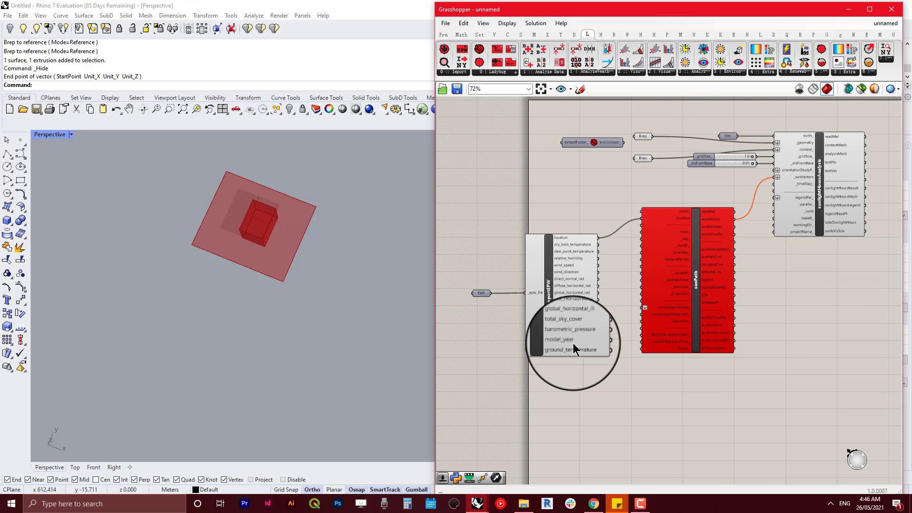
drag(594, 351, 506, 283)
drag(583, 388, 468, 277)
drag(559, 296, 577, 274)
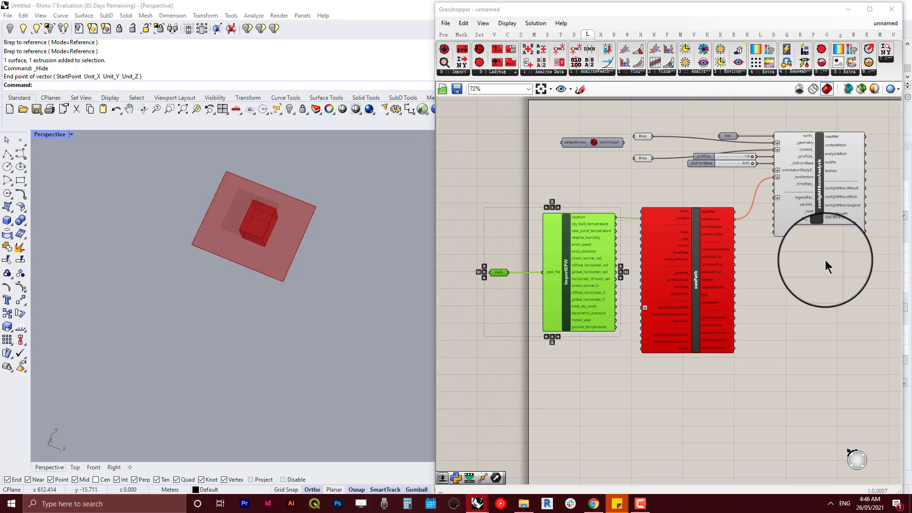
Step: Move the sunPath component well down the canvas, to the lower right of ImportEPW
scroll(687, 236, up, 3)
right_drag(716, 280, 709, 199)
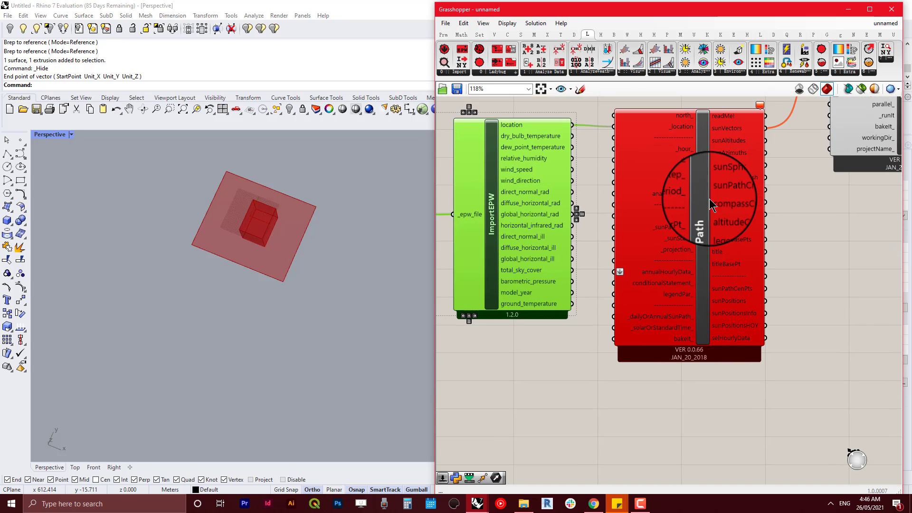
drag(709, 199, 725, 352)
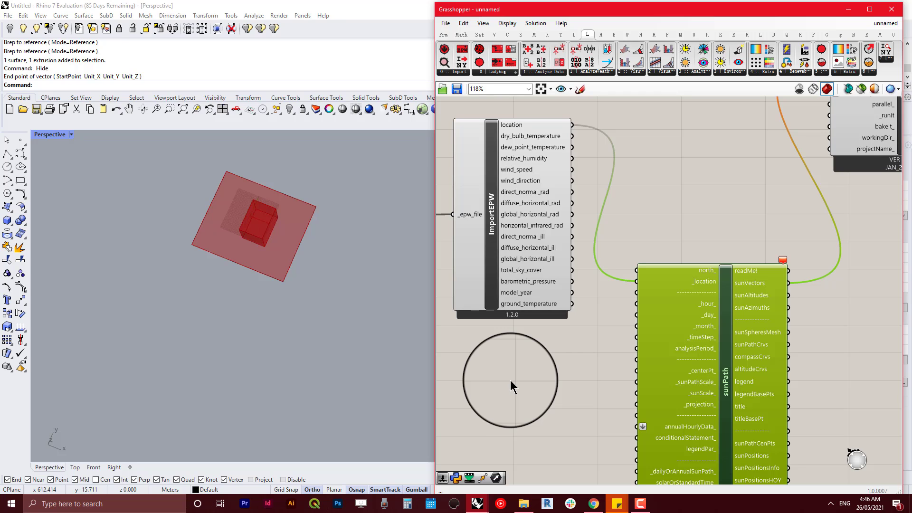
right_drag(529, 366, 647, 301)
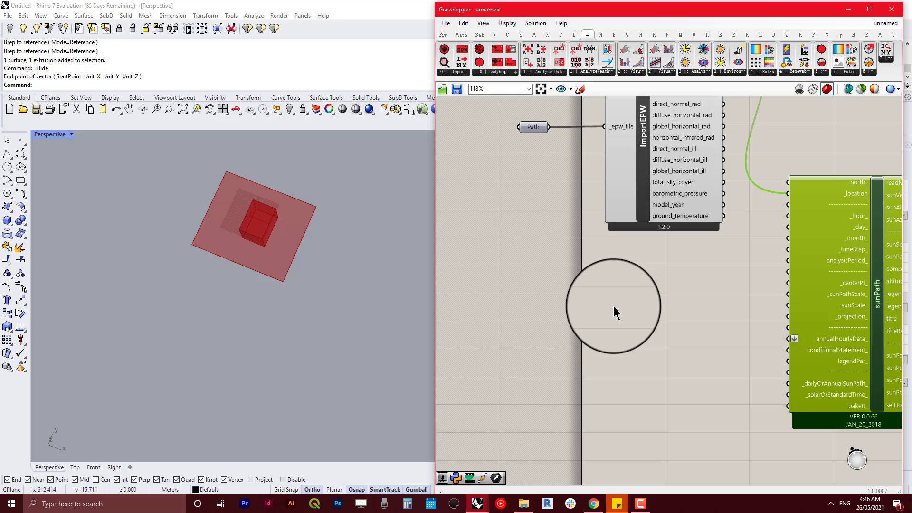
Step: Add a Series component in the free space between ImportEPW and sunPath
right_drag(637, 305, 550, 301)
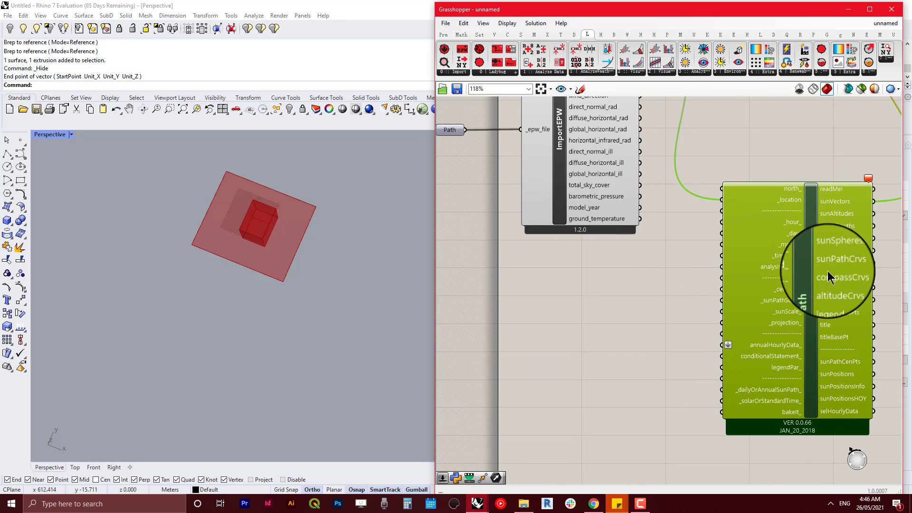
double_click(544, 280)
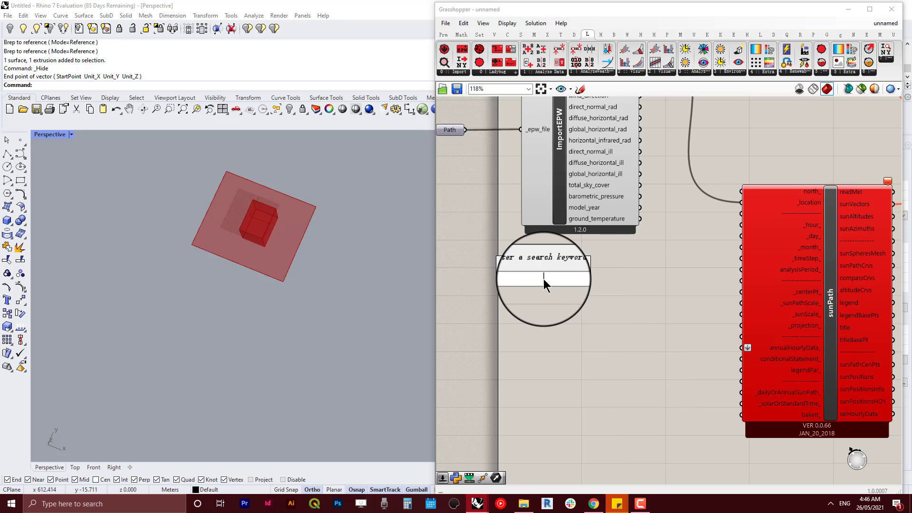
text(ser)
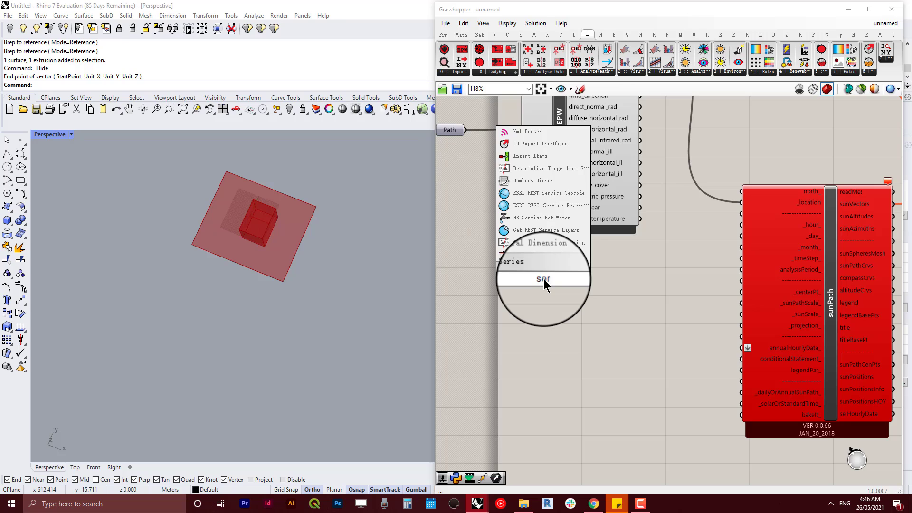
key(Return)
drag(589, 285, 640, 299)
Step: Add a panel beside Series, set its content to 1, and wire it into Series' S input
click(532, 272)
double_click(532, 272)
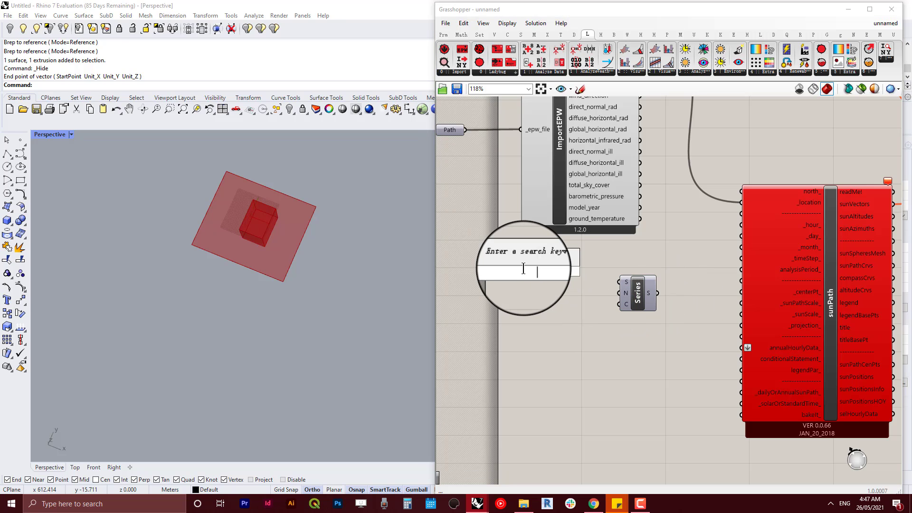
text(panel)
key(Return)
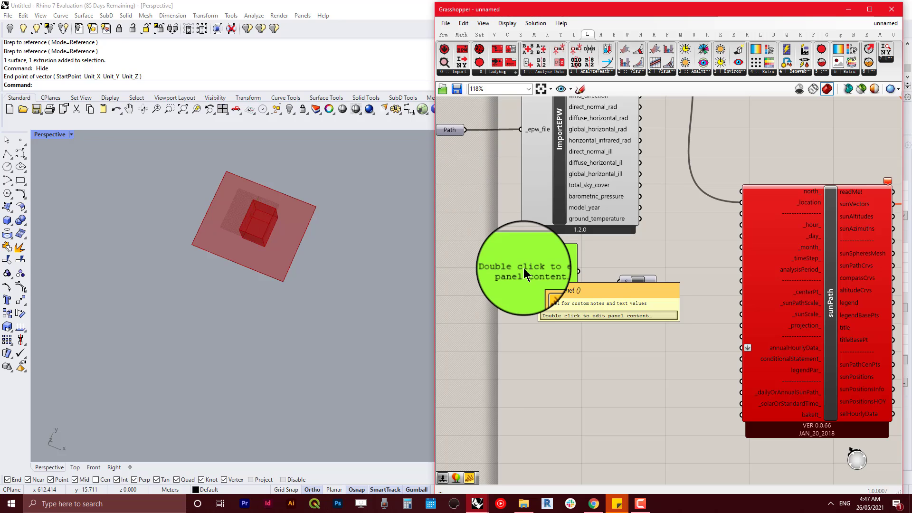
double_click(523, 268)
drag(564, 254, 382, 226)
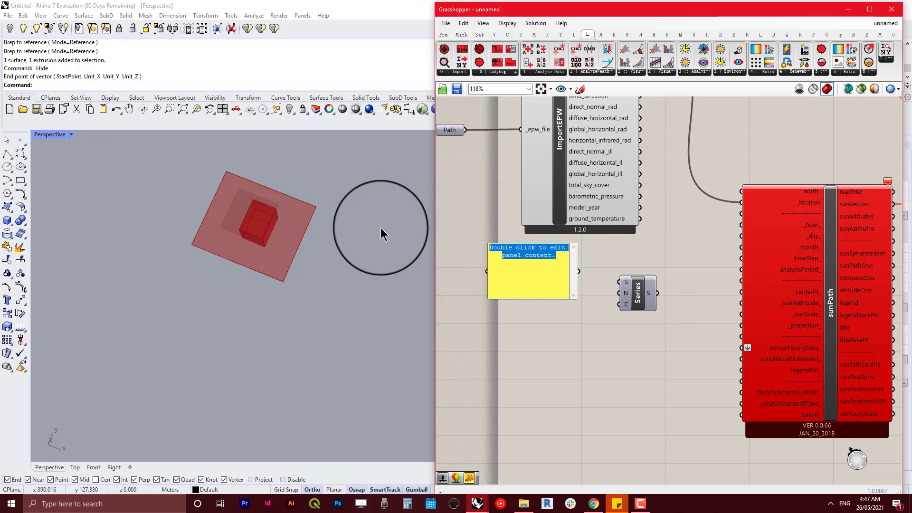
text(1)
click(538, 350)
drag(577, 298, 631, 280)
Step: Duplicate the panel just below the original and set the copy's content to 24
scroll(595, 285, up, 3)
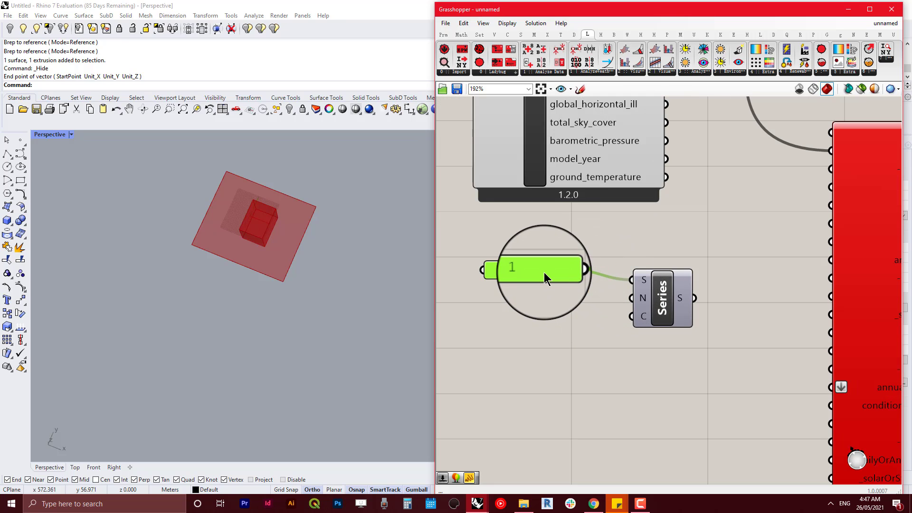
key(ctrl+c)
key(ctrl+v)
drag(547, 279, 549, 316)
double_click(546, 316)
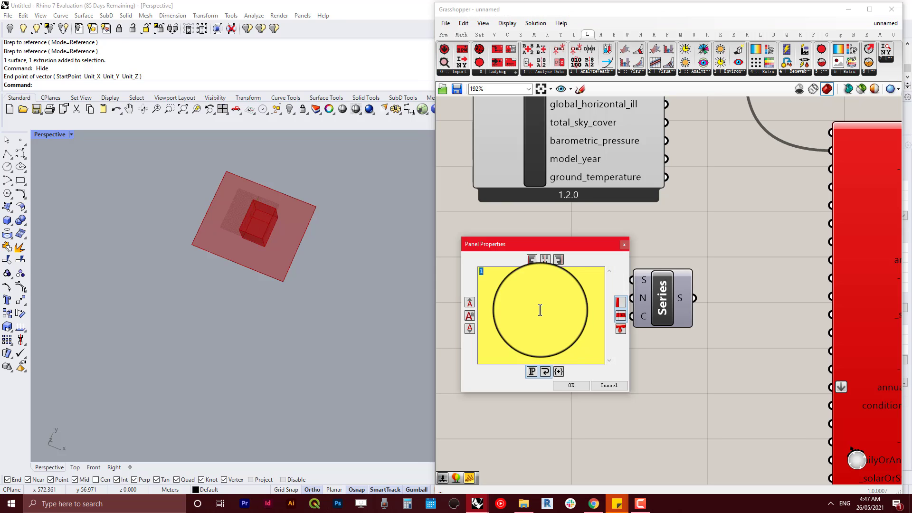
key(BackSpace)
text(24)
click(571, 385)
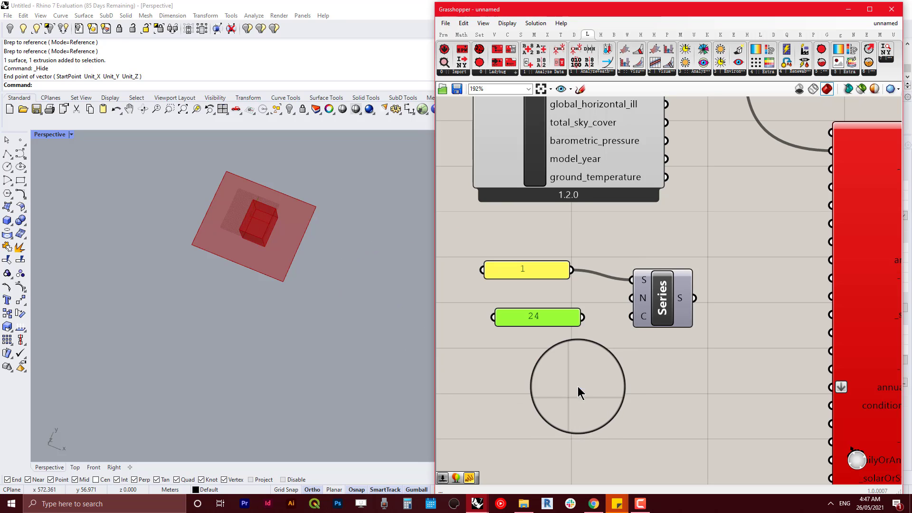
Step: Try wiring the 24 panel into Series' N input and check what the N and C inputs stand for
drag(583, 317, 632, 298)
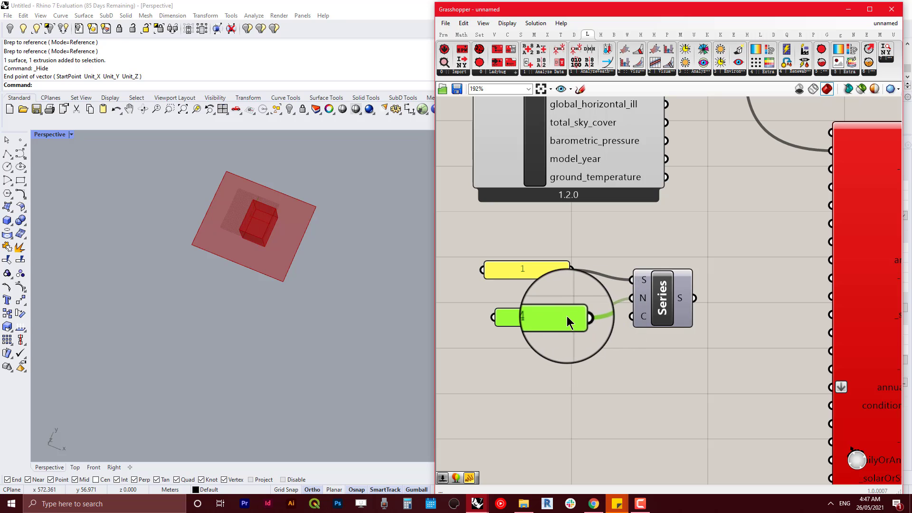
drag(568, 316, 554, 311)
right_drag(684, 321, 557, 321)
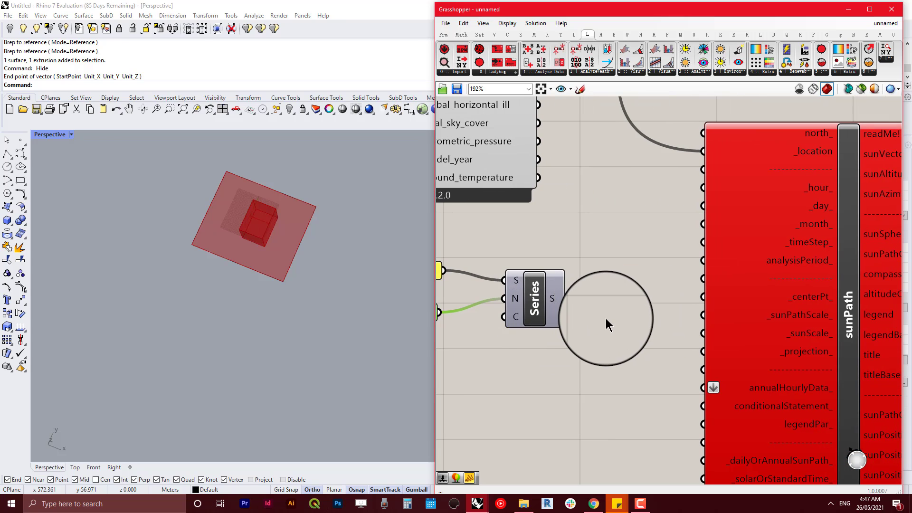
mouse_move(512, 317)
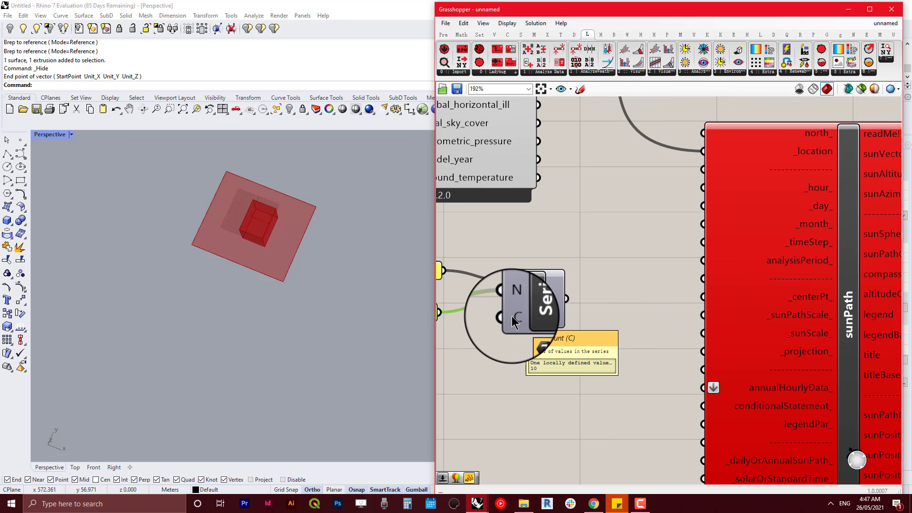
mouse_move(519, 299)
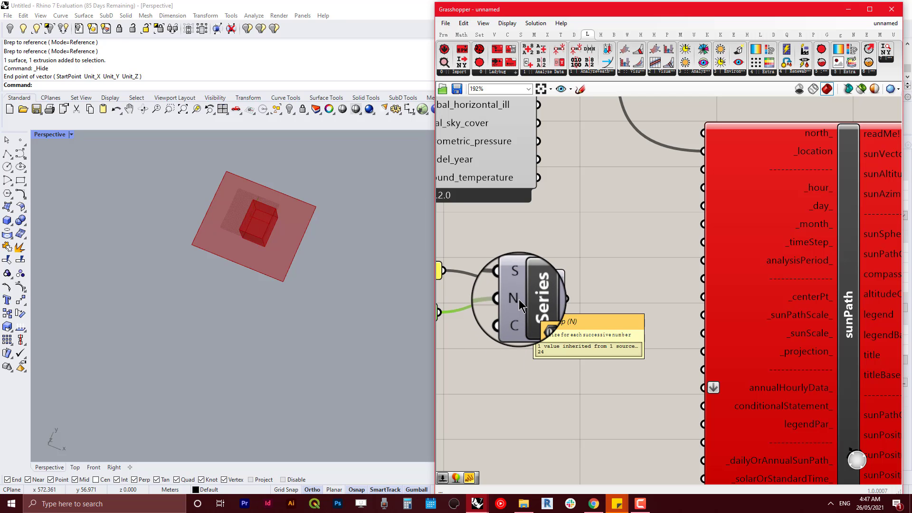
Step: Disconnect the 24 panel from Series' N input
right_drag(496, 358, 570, 332)
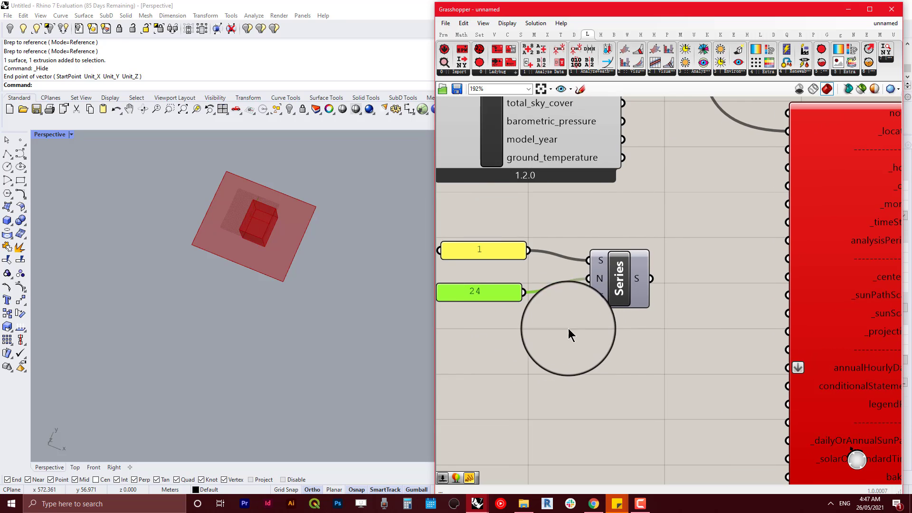
right_click(600, 281)
mouse_move(635, 309)
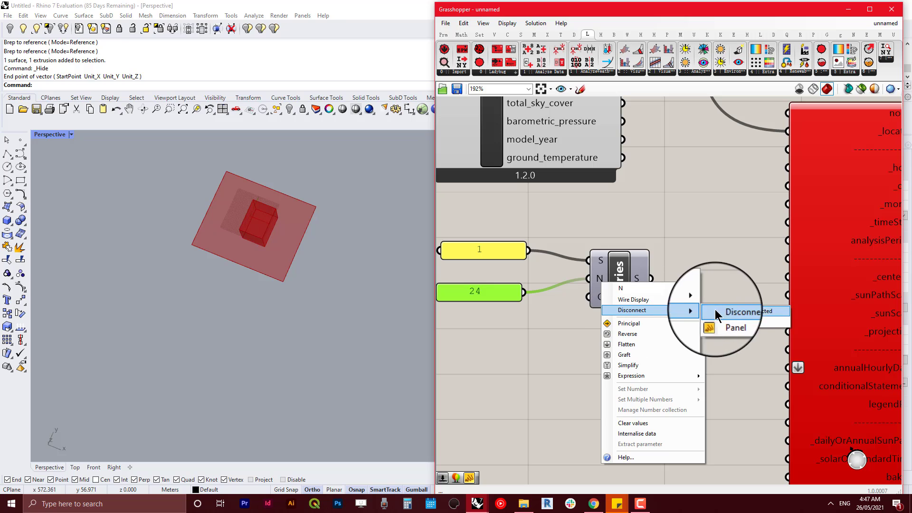
click(725, 319)
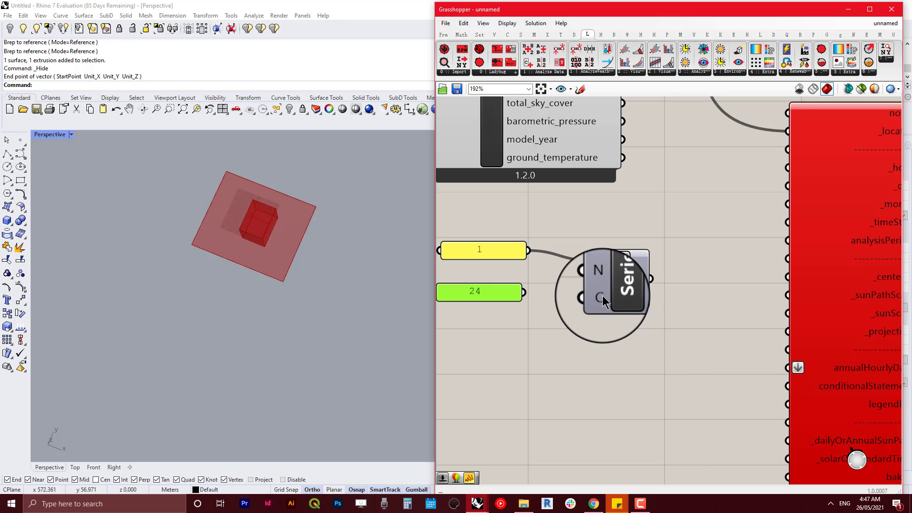
Step: Wire the 24 panel into Series' C input, and the Series output into sunPath's _hour_
drag(588, 297, 524, 292)
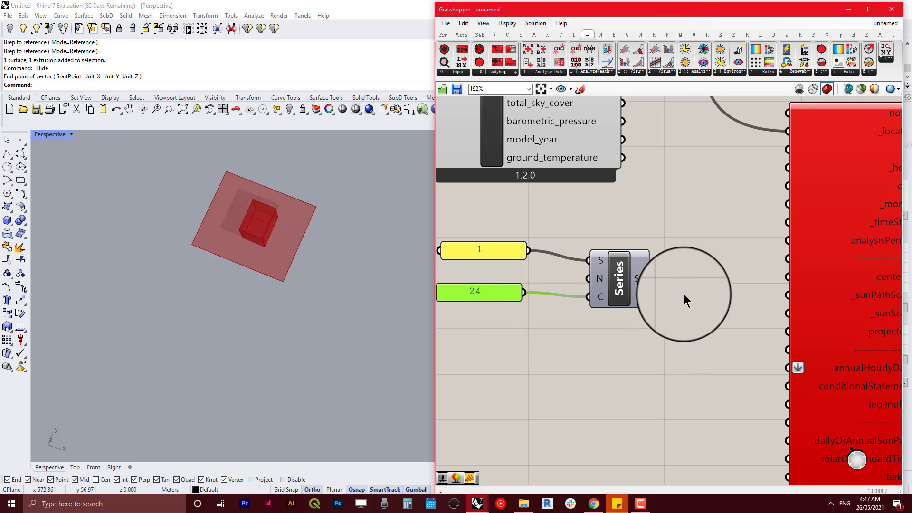
right_drag(683, 295, 620, 305)
drag(589, 289, 726, 177)
Step: Duplicate the 24 panel below Series, set the copy to 22, and wire it into sunPath's _day_ input
scroll(671, 329, down, 3)
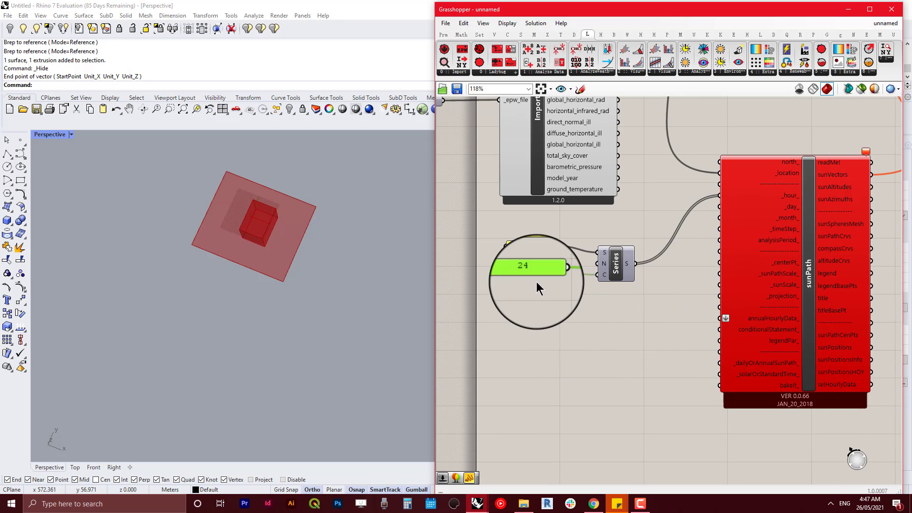
click(536, 272)
key(ctrl+c)
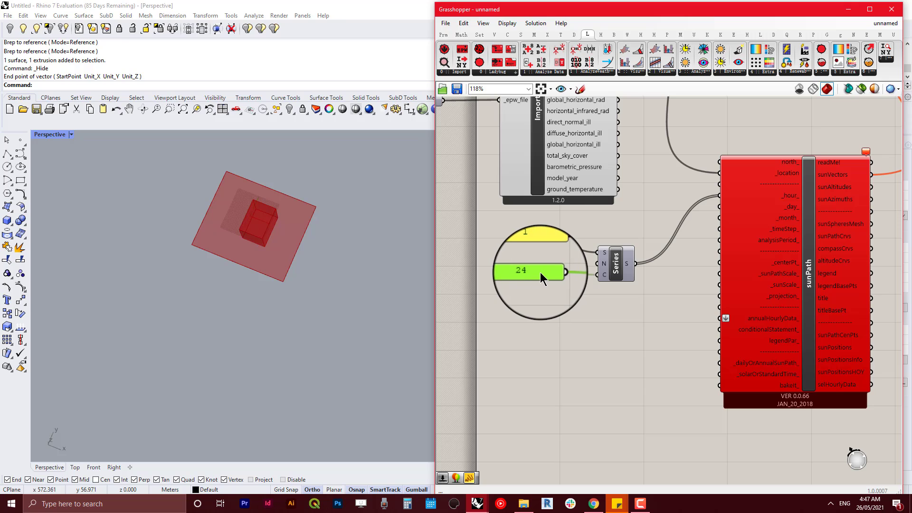
key(ctrl+v)
drag(542, 273, 583, 328)
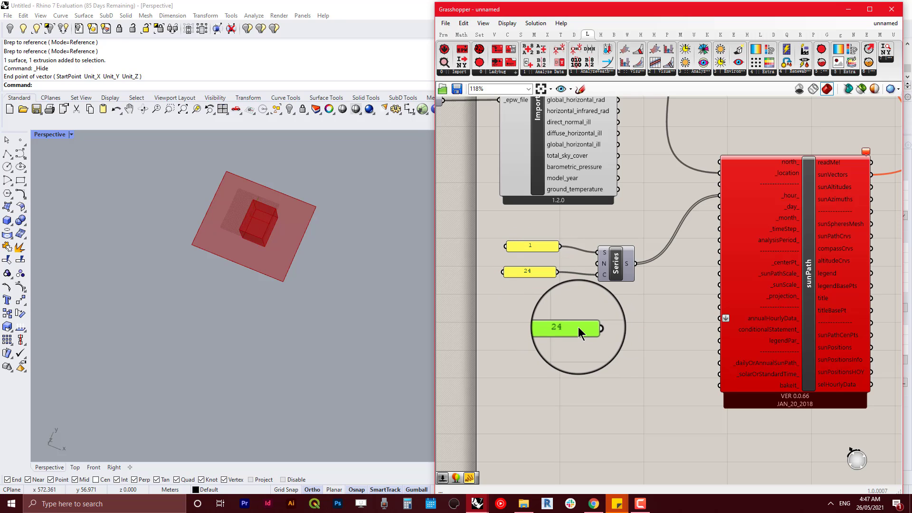
double_click(577, 327)
key(BackSpace)
key(BackSpace)
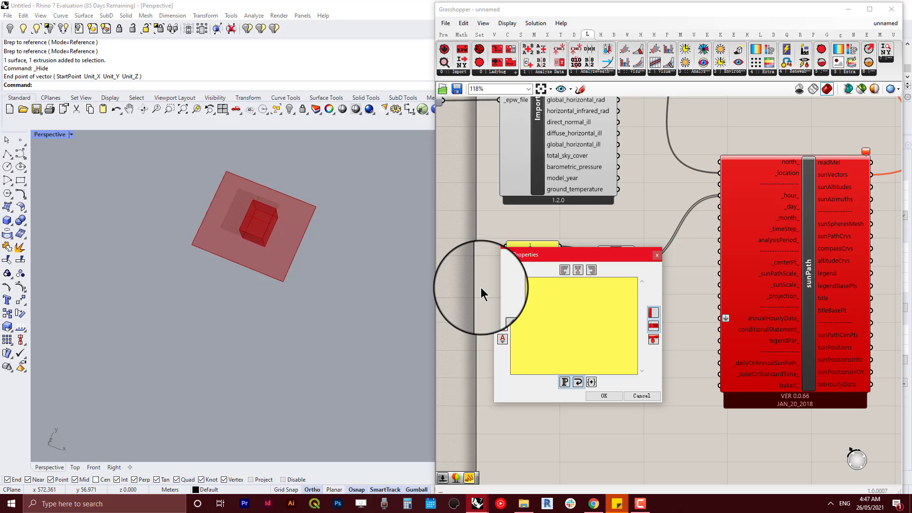
text(22)
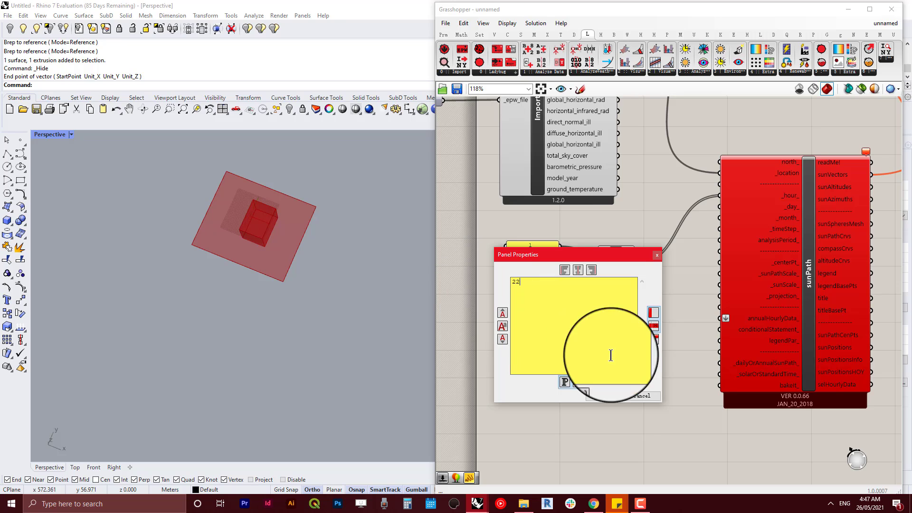
click(603, 395)
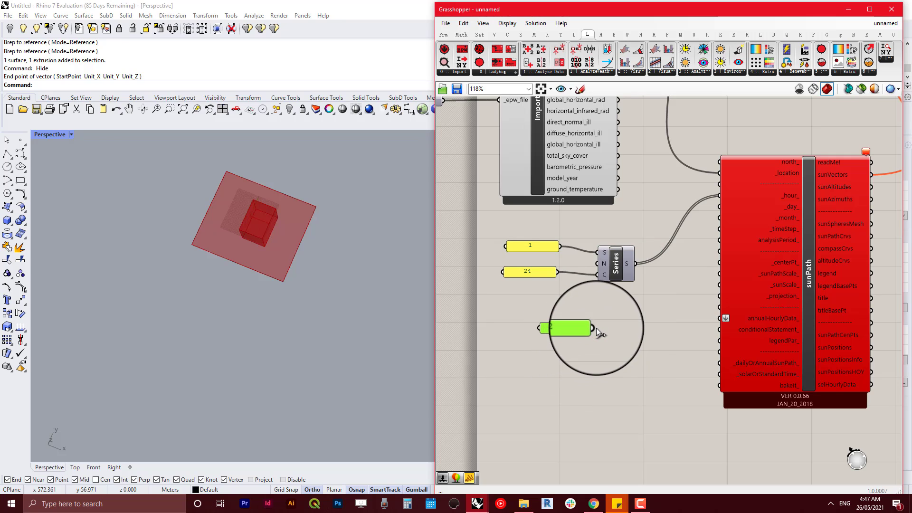
drag(597, 328, 717, 209)
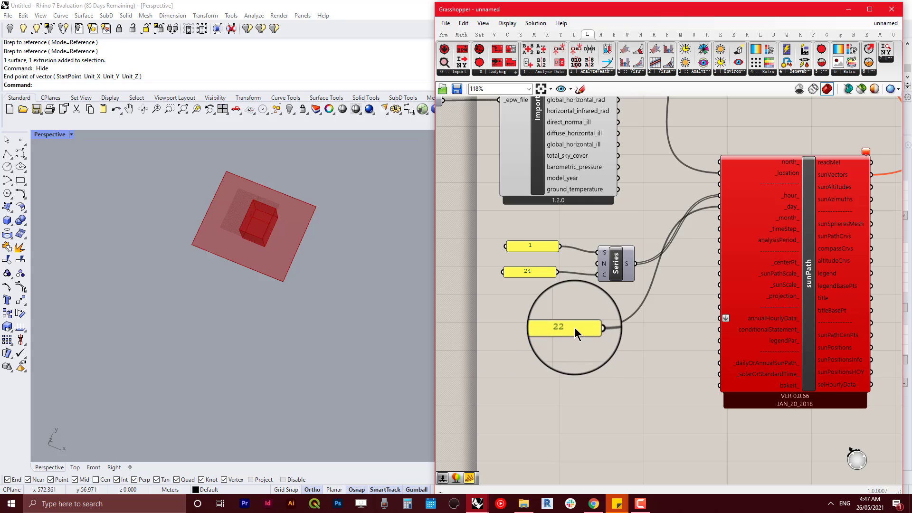
Step: Duplicate the 22 panel below itself, set the copy to 6, and wire it into sunPath's _month_ input
alt+drag(575, 327, 585, 363)
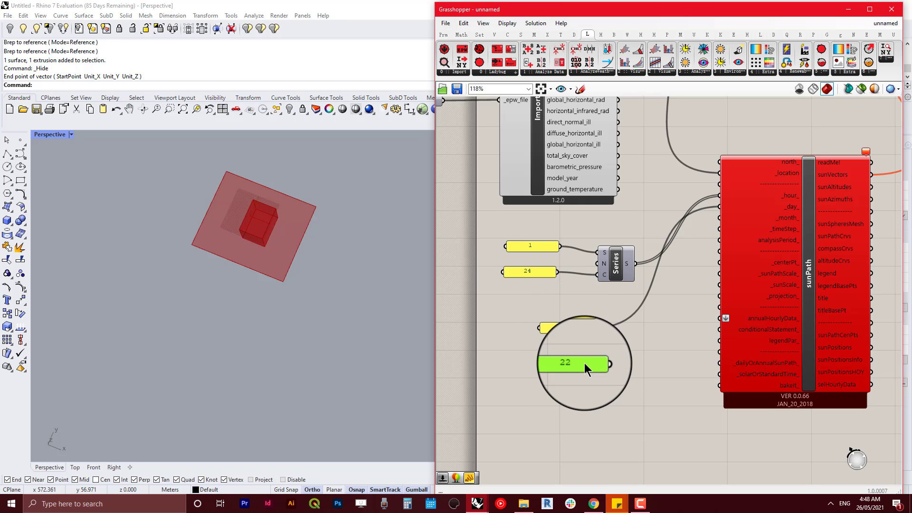
double_click(576, 363)
key(BackSpace)
key(BackSpace)
text(6)
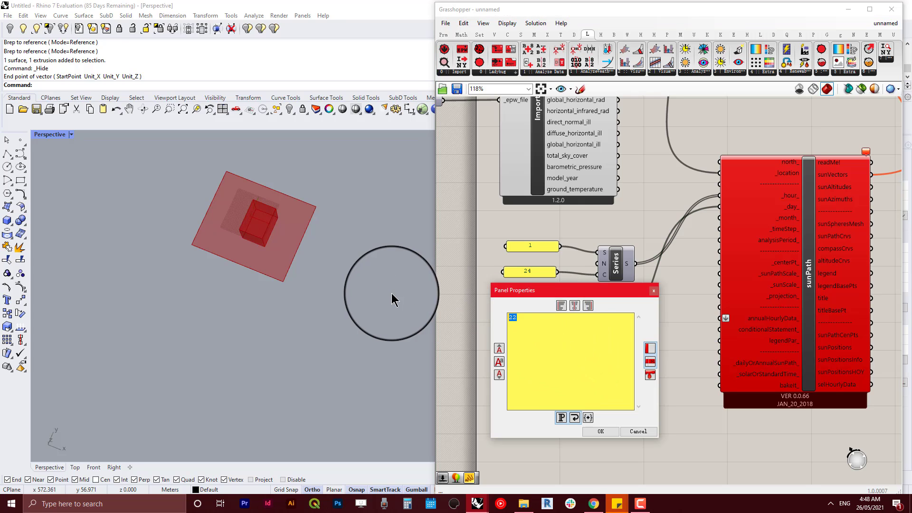
click(605, 431)
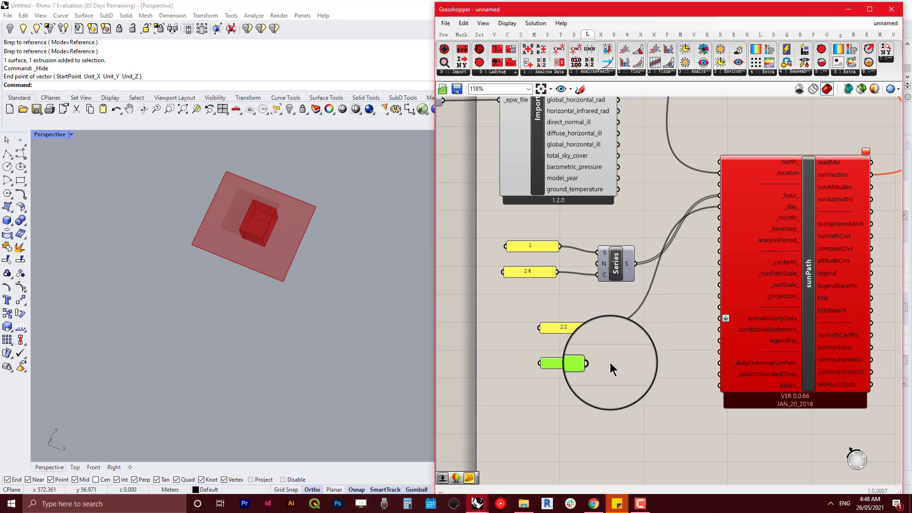
drag(594, 363, 721, 217)
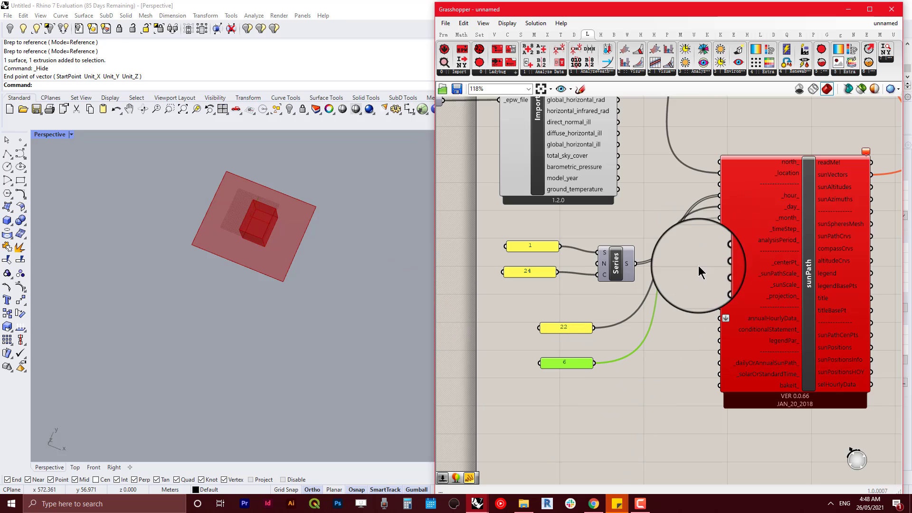
Step: Inspect the error message on the sunPath component
right_drag(688, 310, 657, 313)
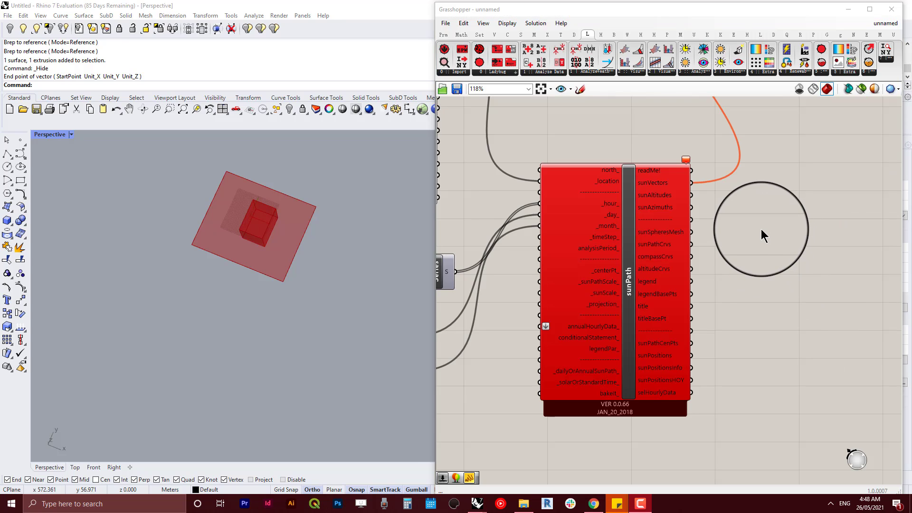
right_drag(716, 166, 756, 182)
mouse_move(739, 190)
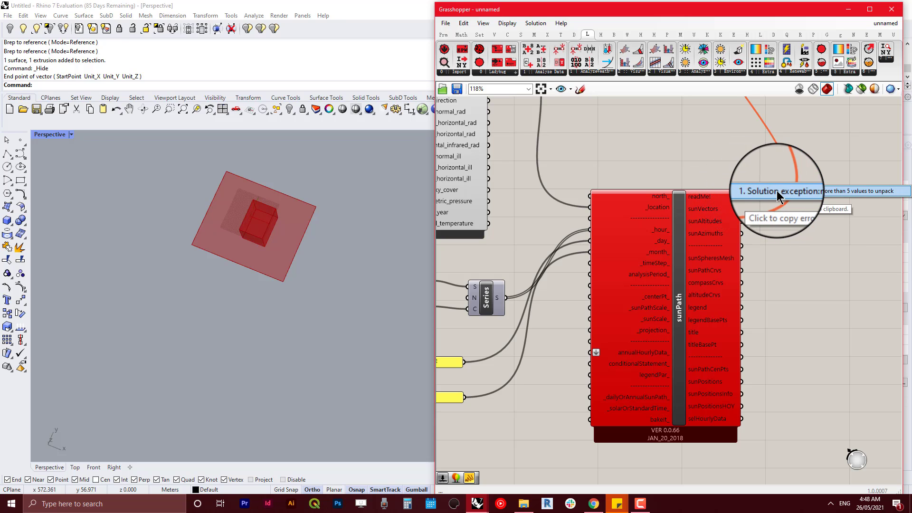
right_drag(824, 325, 826, 324)
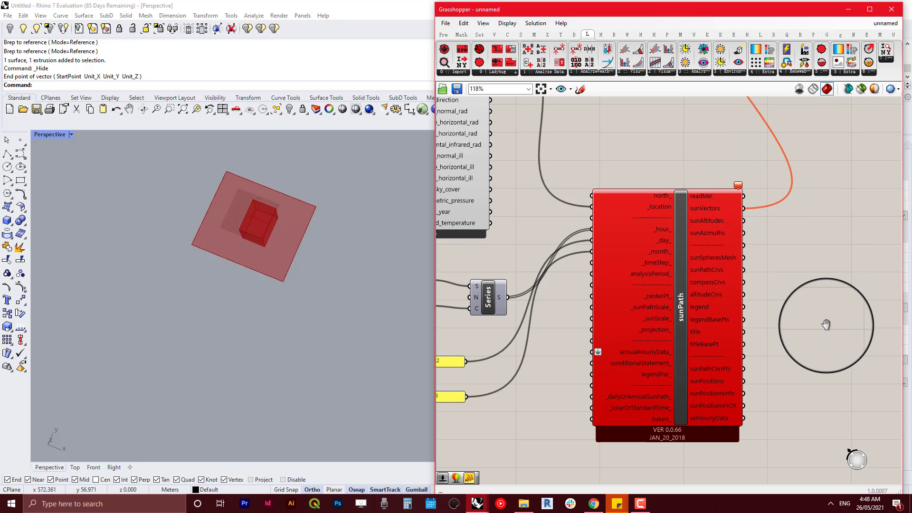
Step: Duplicate the panel containing 1 below Series, and wire the copy into sunPath's _sunPathScale_ input
right_drag(574, 407, 655, 372)
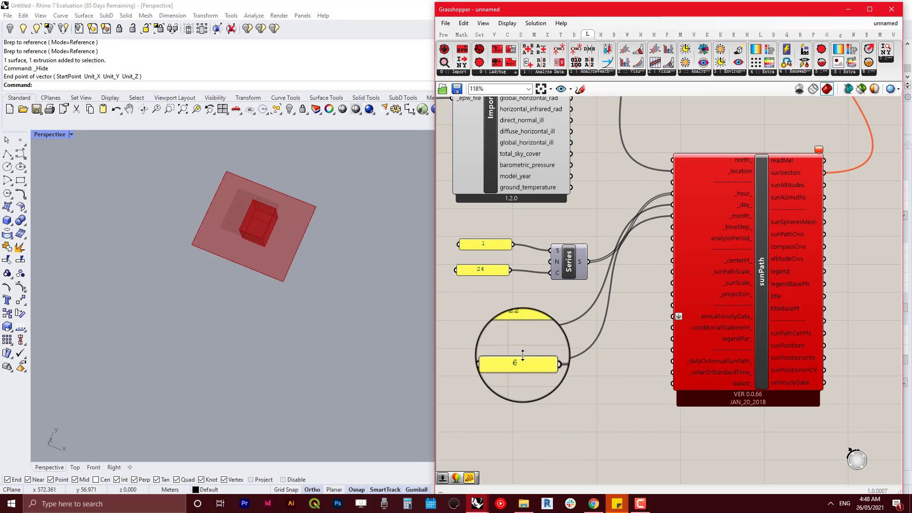
click(494, 244)
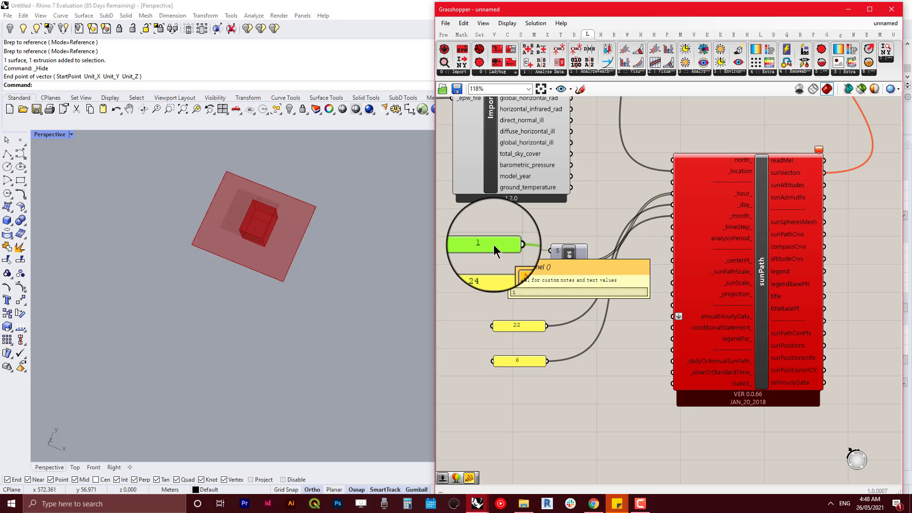
alt+drag(494, 244, 613, 293)
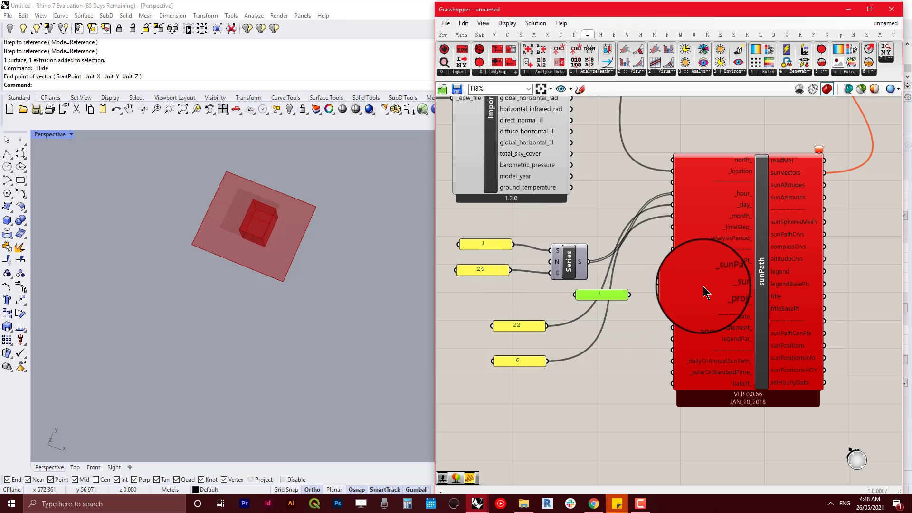
scroll(708, 280, up, 3)
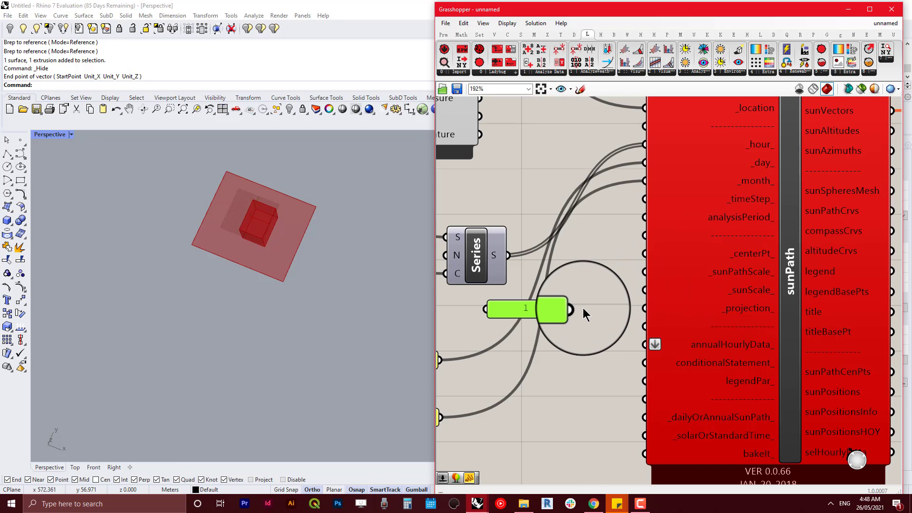
drag(583, 309, 717, 263)
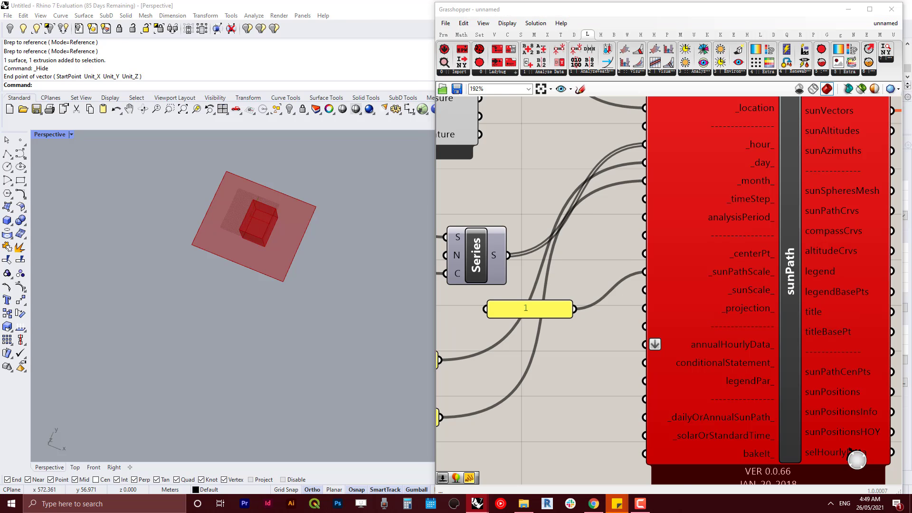
Step: Check ImportEPW's location output, and add a Ladybug Import Location component between ImportEPW and sunPath
scroll(654, 332, down, 5)
click(558, 284)
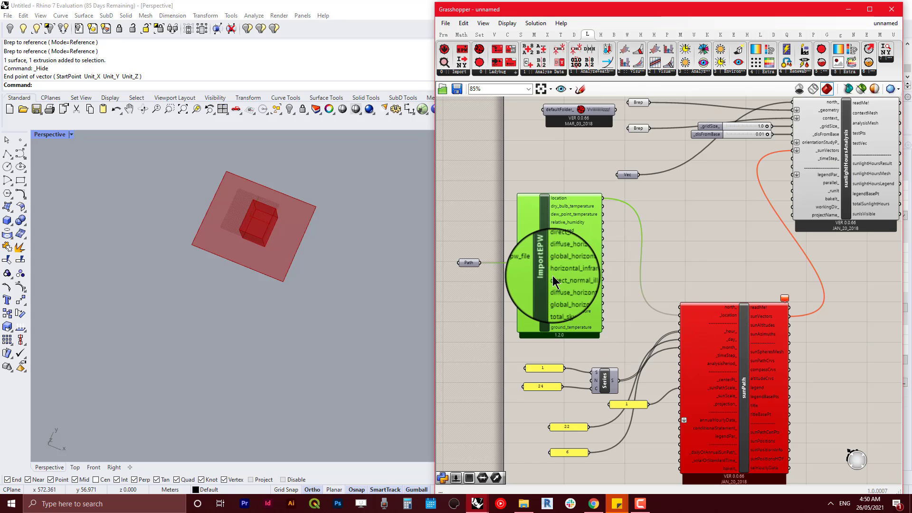
scroll(556, 201, up, 3)
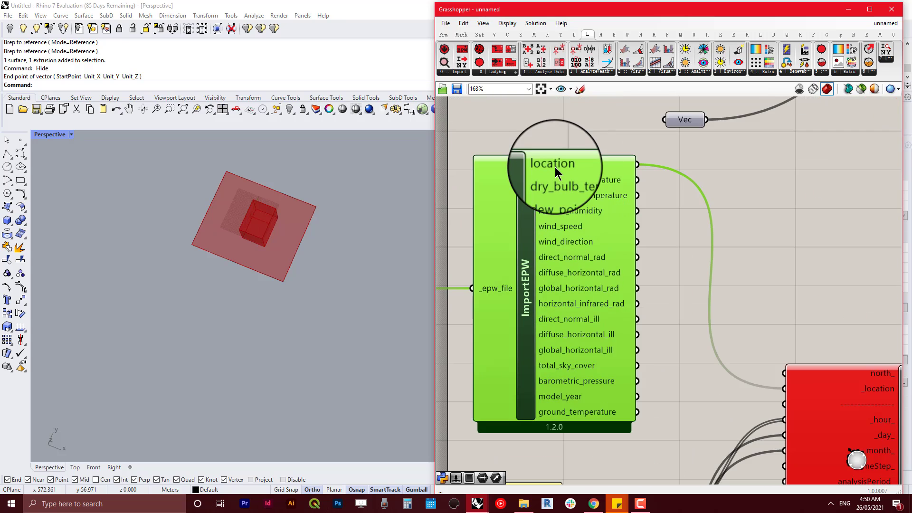
mouse_move(557, 165)
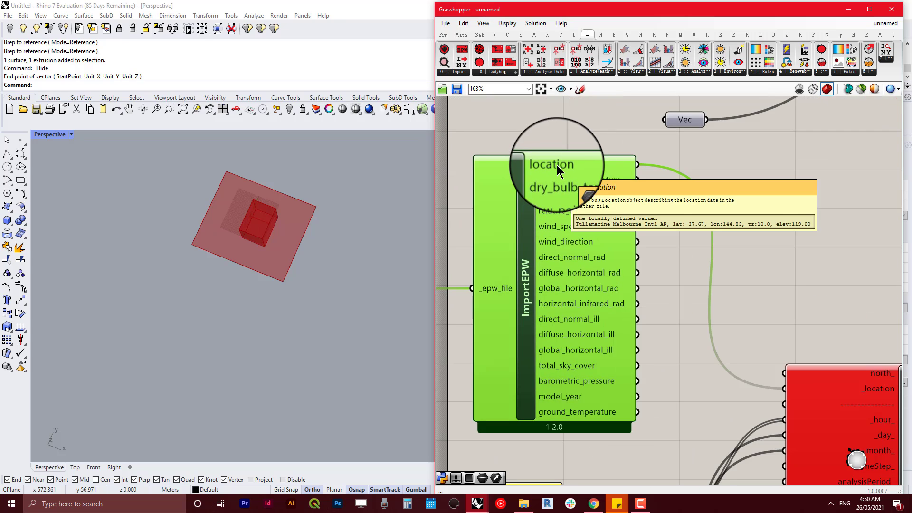
click(494, 74)
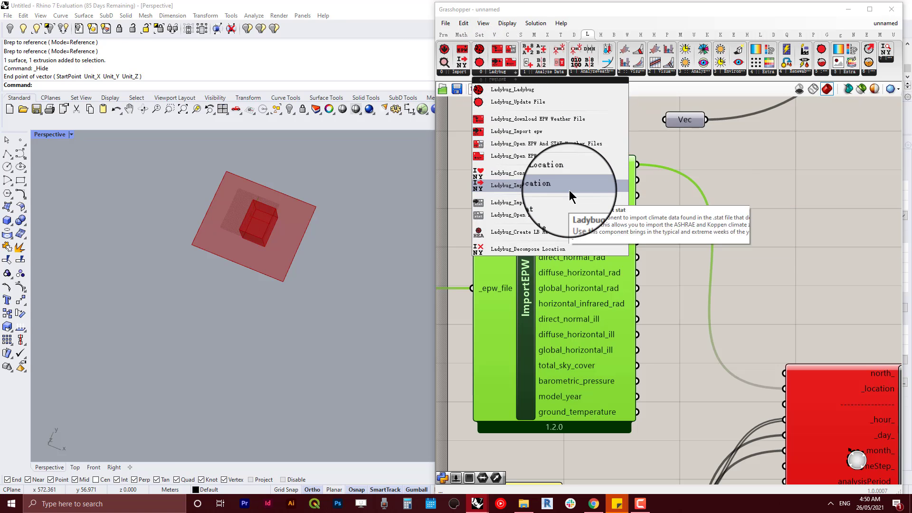
click(551, 186)
click(719, 276)
right_drag(719, 277, 765, 192)
scroll(765, 192, down, 3)
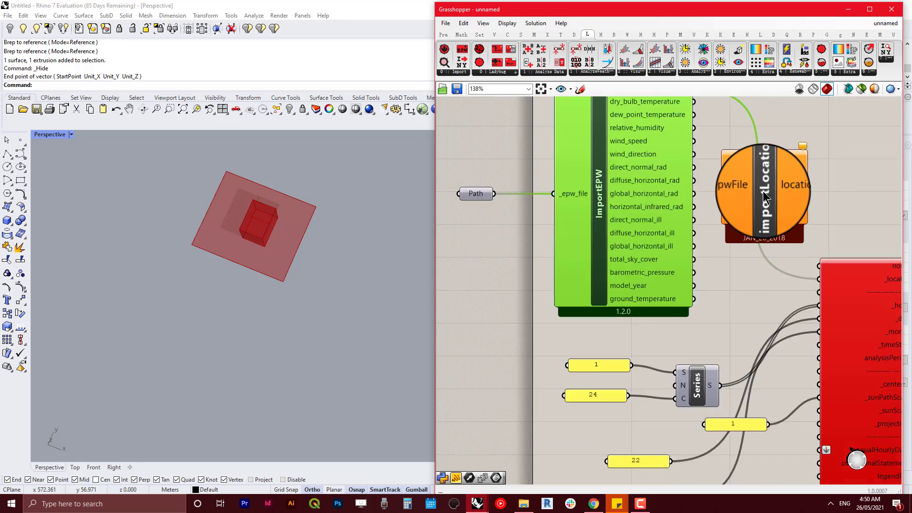
Step: Wire the Path parameter into importLocation's _epwFile input, and its location output into sunPath's _location input
drag(764, 192, 657, 255)
scroll(656, 255, up, 1)
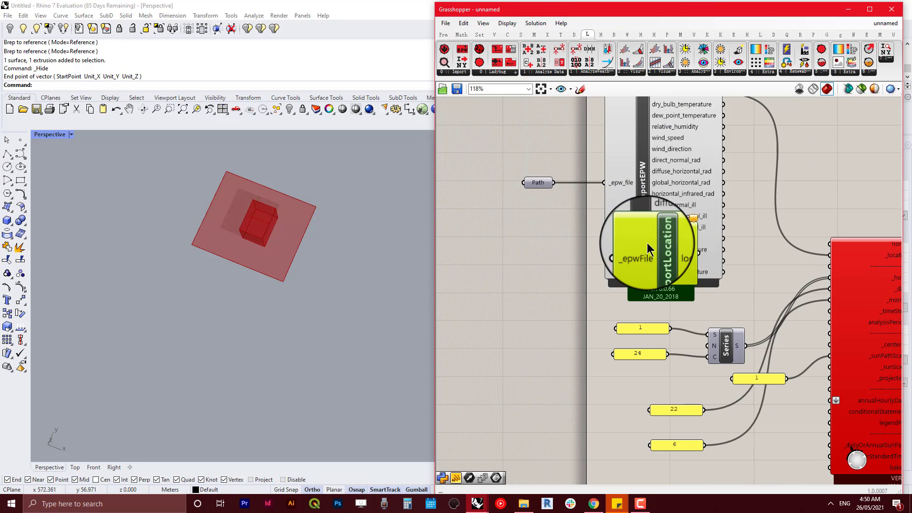
drag(549, 179, 624, 254)
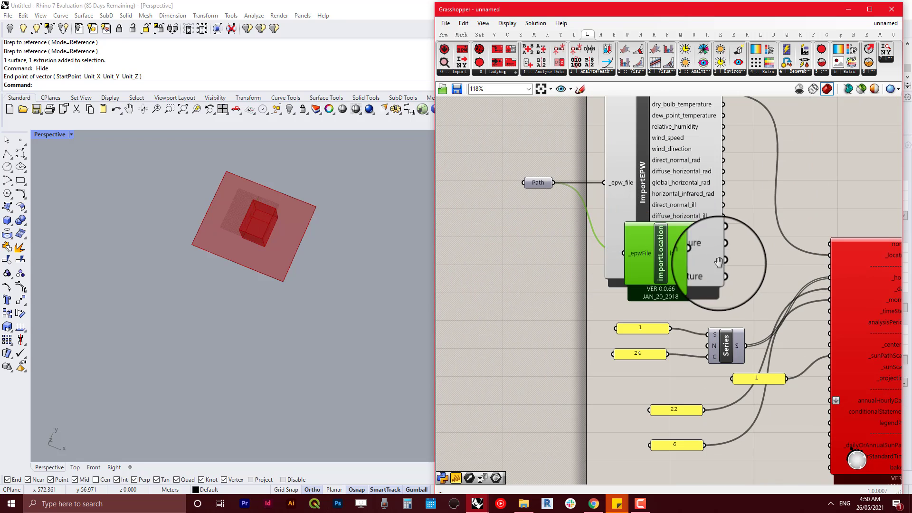
right_drag(681, 255, 559, 226)
drag(558, 226, 693, 223)
Step: Delete the ImportEPW component, move importLocation into its place, and view the sun path around the box from a lower angle
click(562, 171)
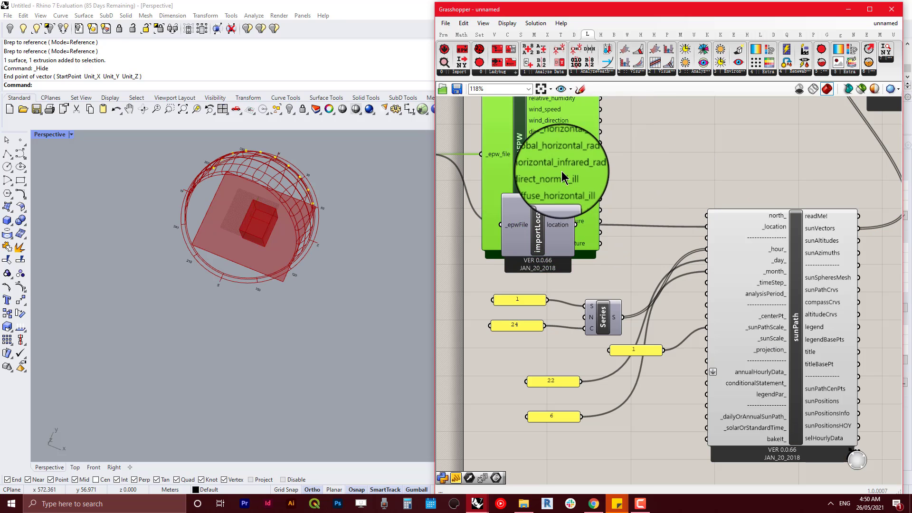
key(Delete)
drag(558, 224, 560, 164)
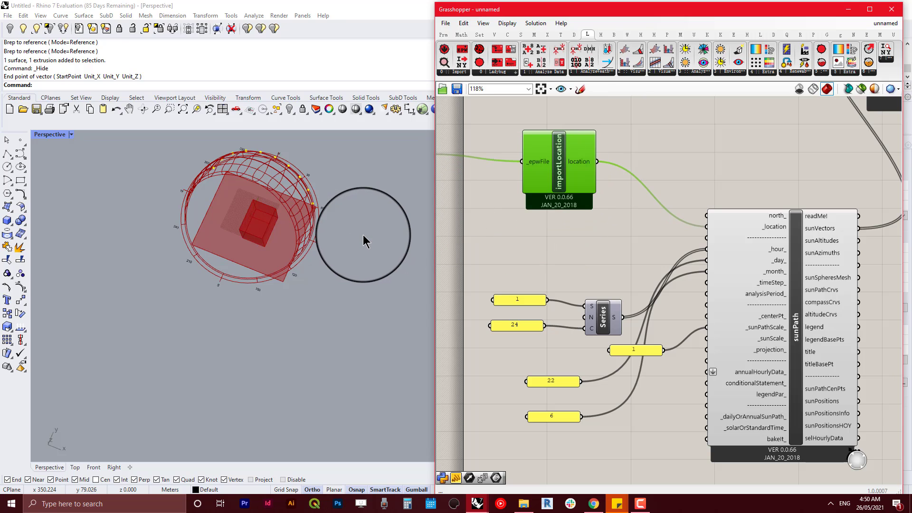
right_drag(363, 235, 327, 249)
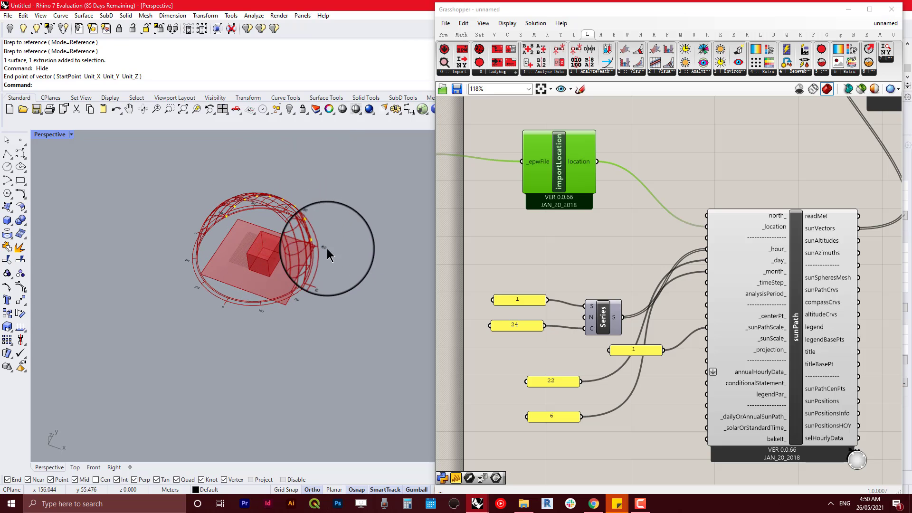
Step: Move the sunlightHoursAnalysis component farther from its input components, and examine its legendPar_ and _runIt inputs
scroll(585, 230, down, 3)
right_drag(685, 224, 551, 296)
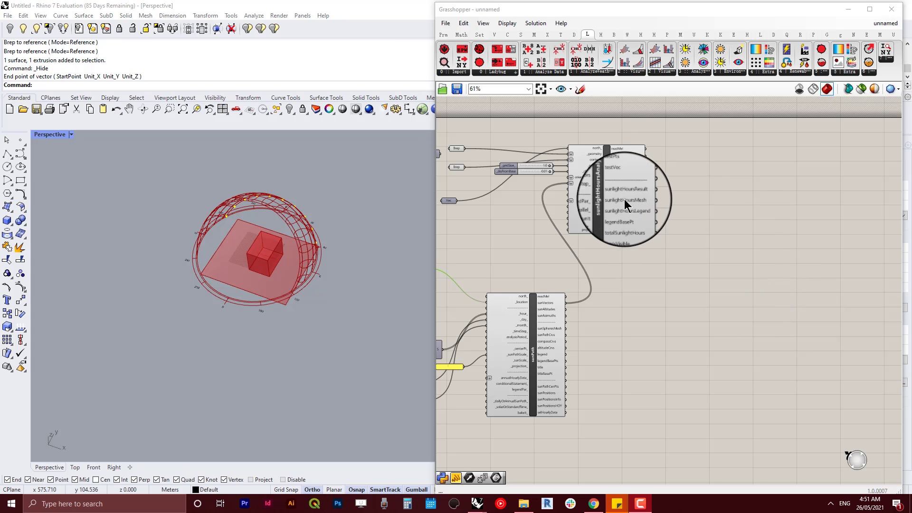
drag(617, 199, 724, 202)
scroll(690, 276, up, 4)
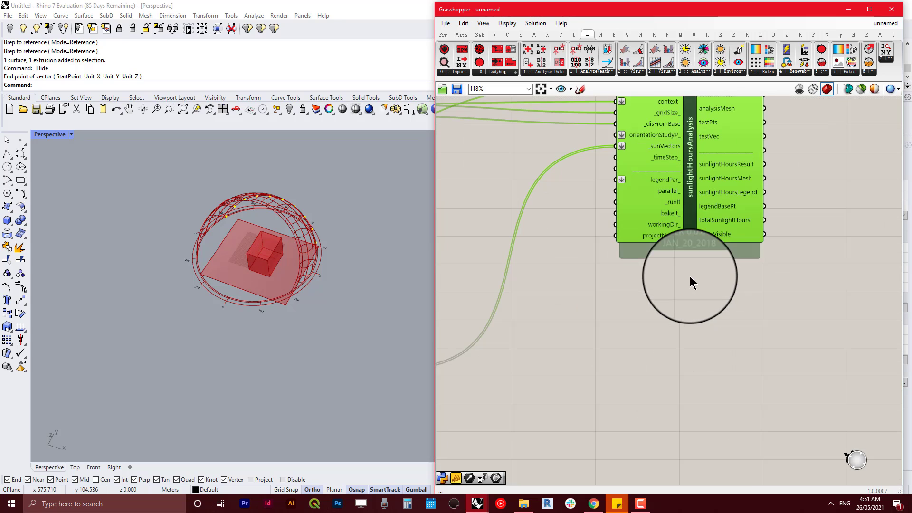
scroll(636, 238, up, 4)
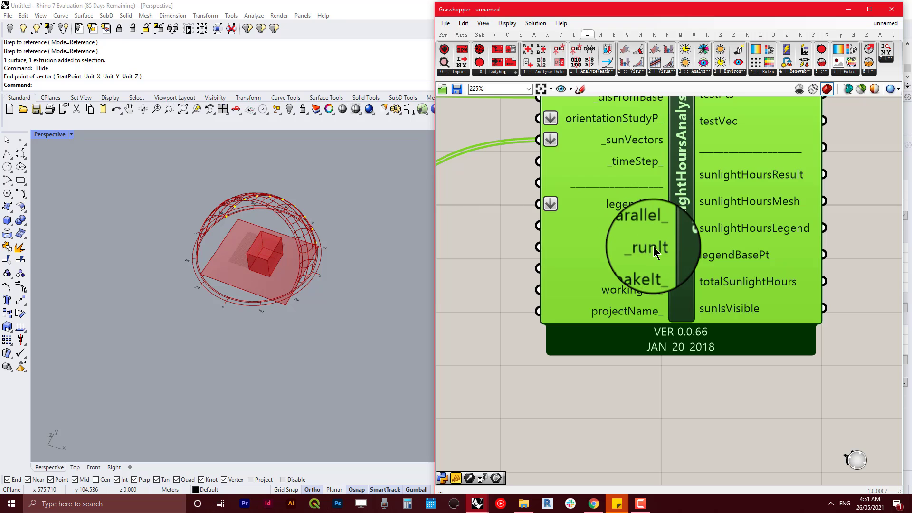
scroll(654, 246, down, 5)
right_drag(642, 357, 661, 354)
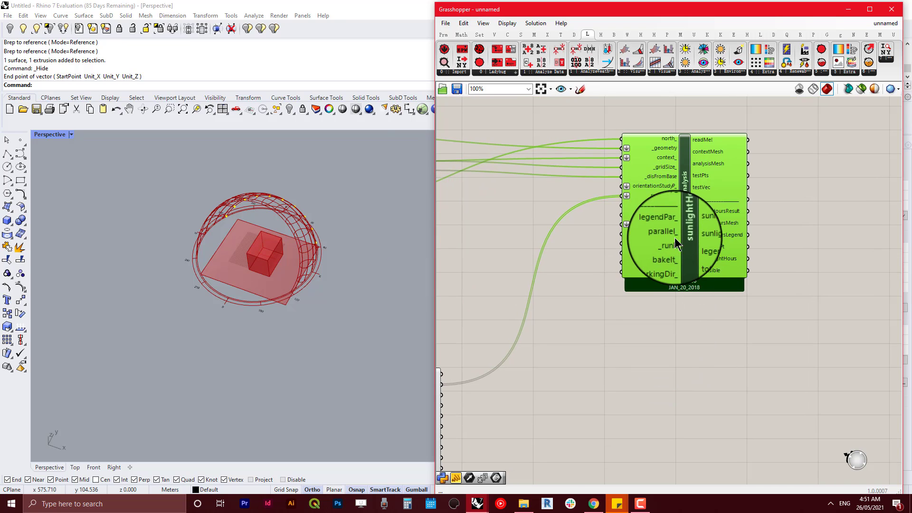
Step: Add an LB Legend Parameters component, and wire its leg_par output into sunlightHoursAnalysis' legendPar_ input
double_click(637, 342)
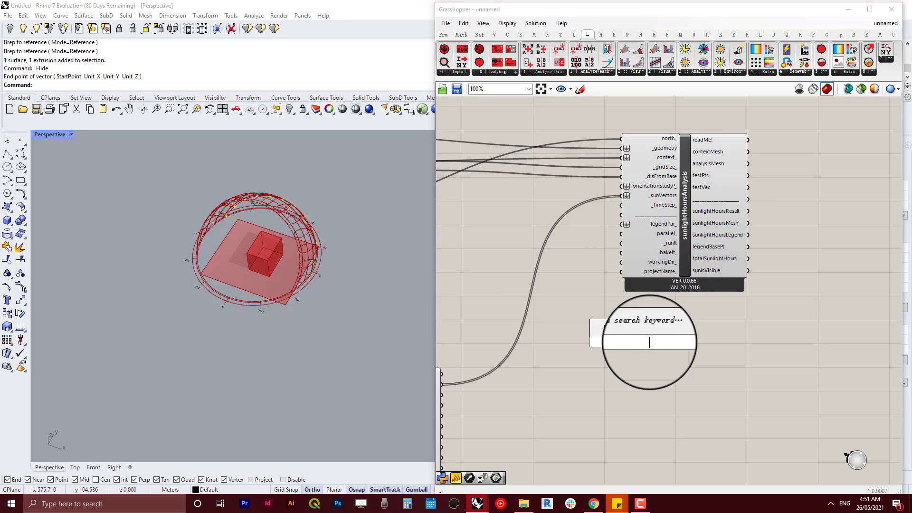
text(leg)
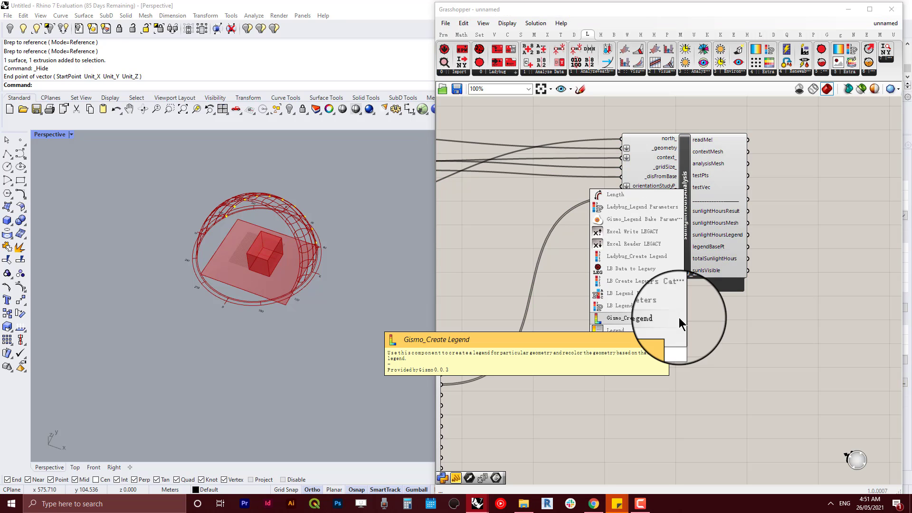
click(660, 306)
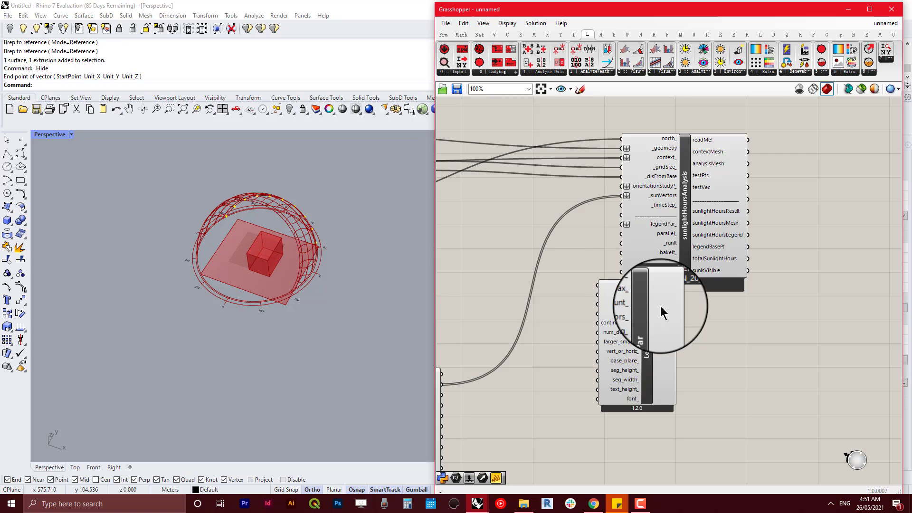
drag(647, 324, 528, 272)
right_drag(572, 280, 654, 276)
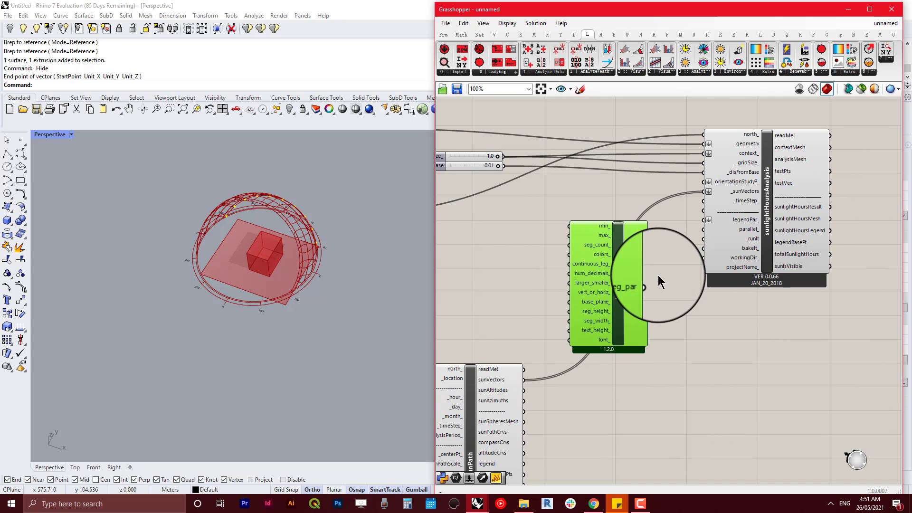
drag(649, 282, 697, 223)
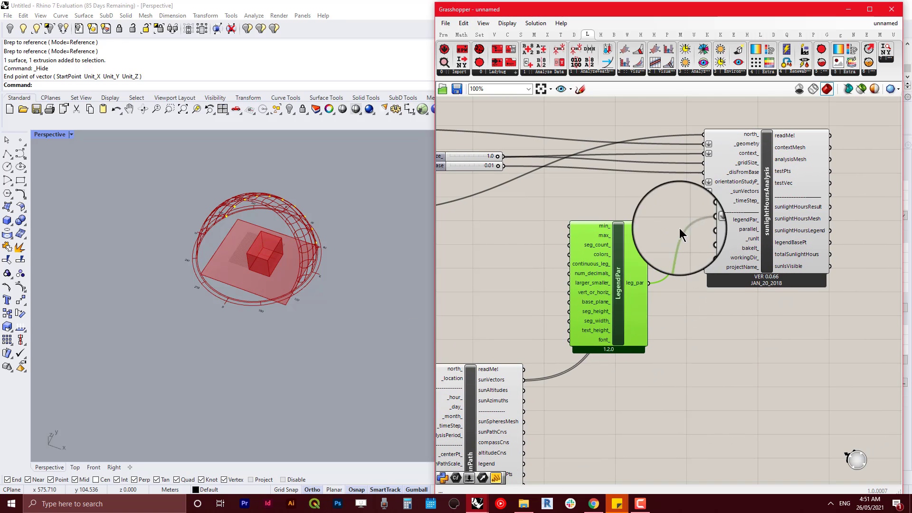
Step: Move the LegendPar component beside sunPath's outputs, and read the description of its seg_count_ input
drag(606, 228, 624, 241)
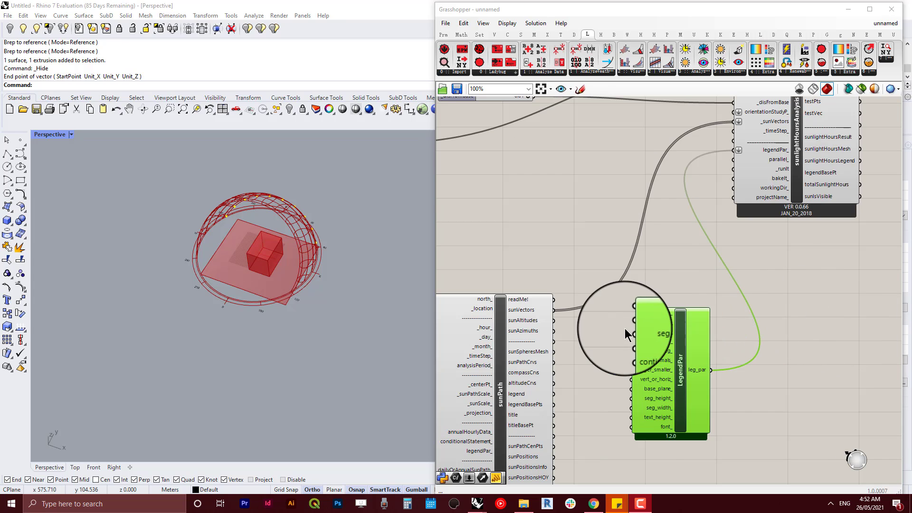
scroll(631, 330, up, 3)
right_drag(709, 259, 745, 188)
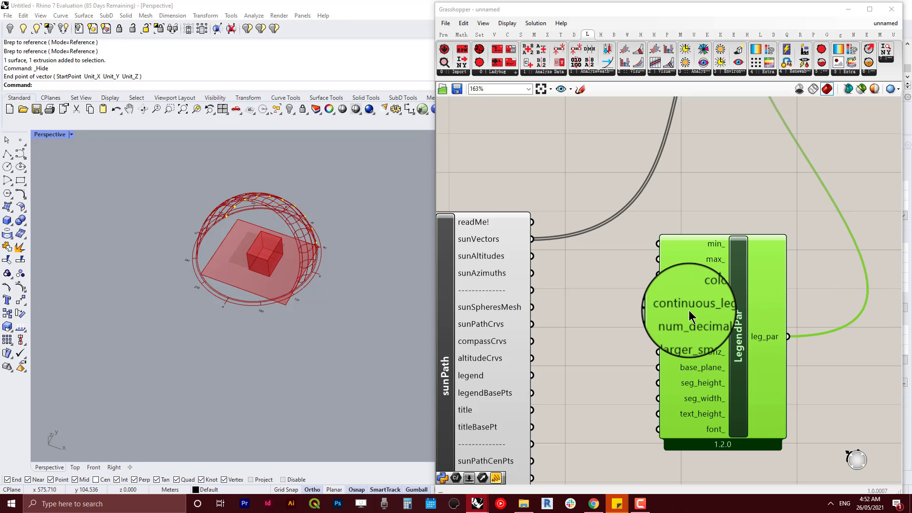
mouse_move(700, 274)
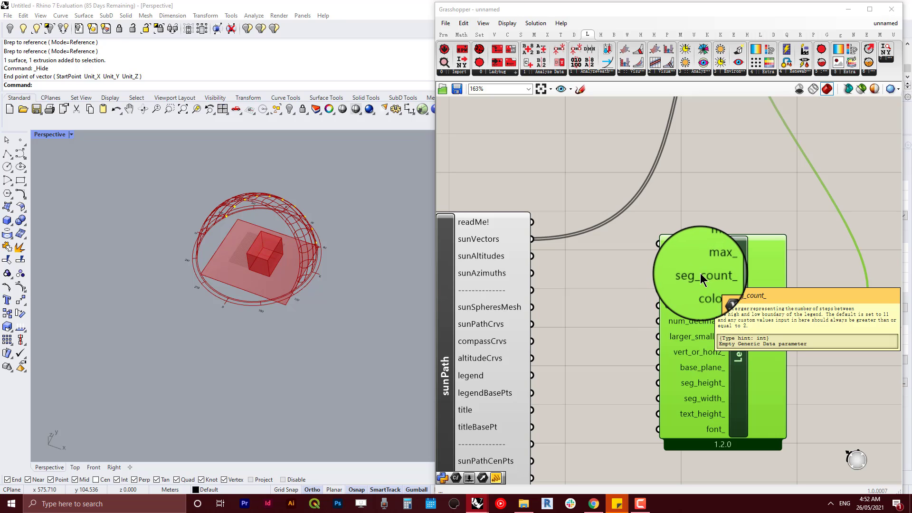
click(713, 194)
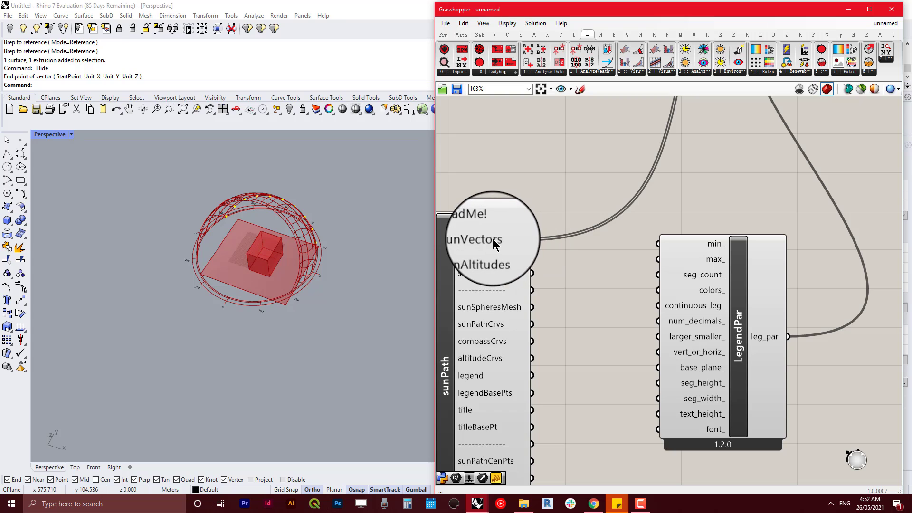
mouse_move(494, 244)
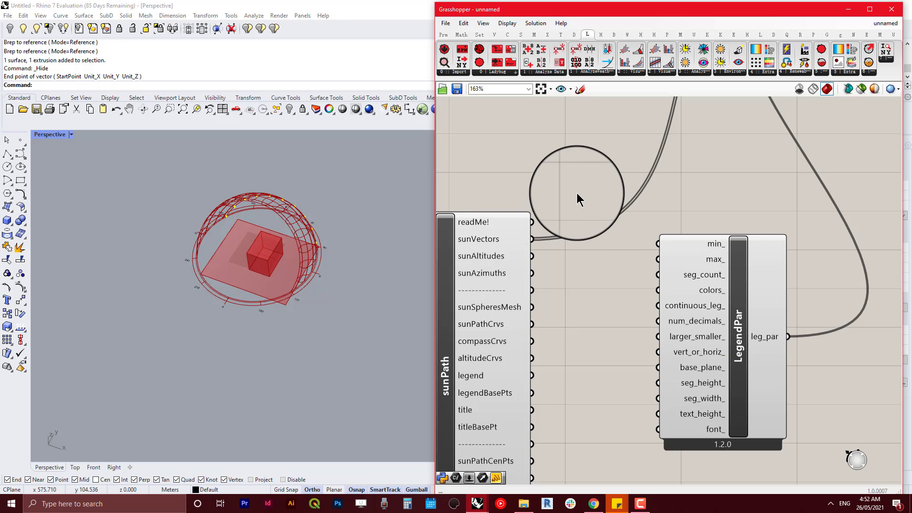
Step: Add a List Length component, wire sunPath's sunVectors output into it, and its output into LegendPar's seg_count_ input
right_drag(577, 193, 662, 204)
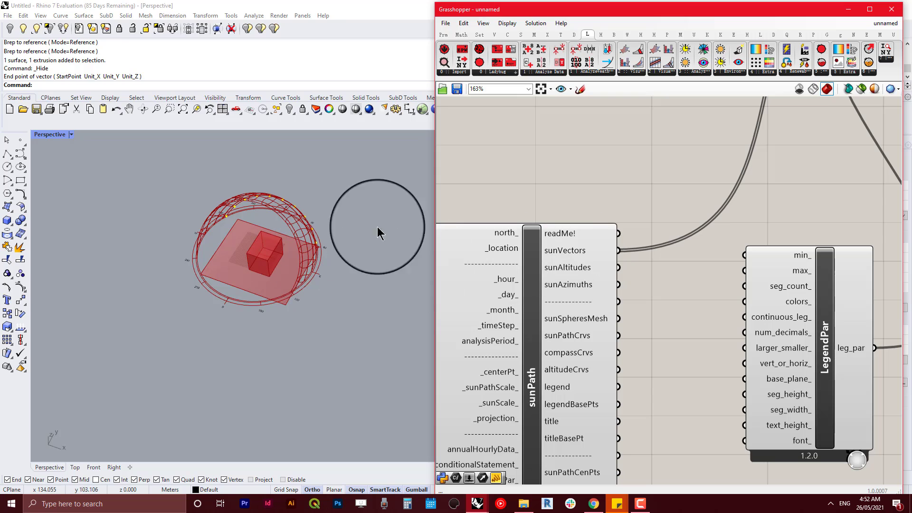
double_click(679, 274)
text(l)
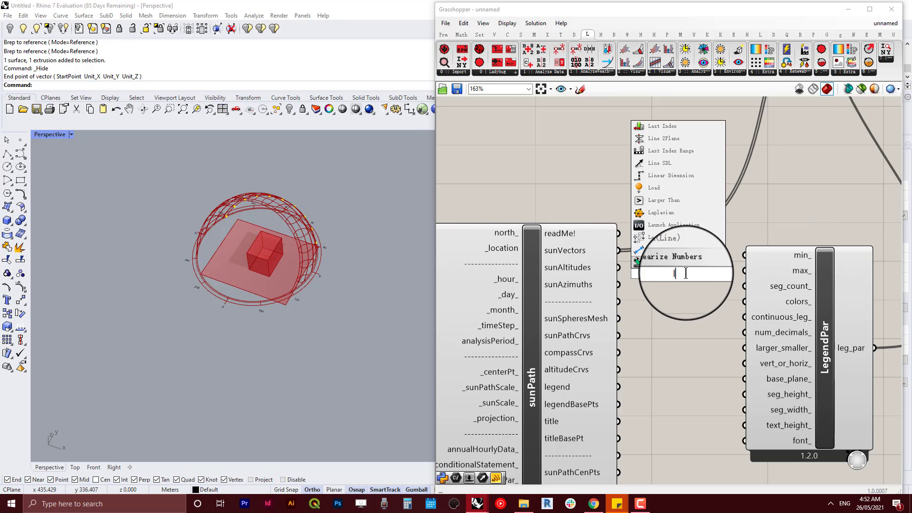
text(ng)
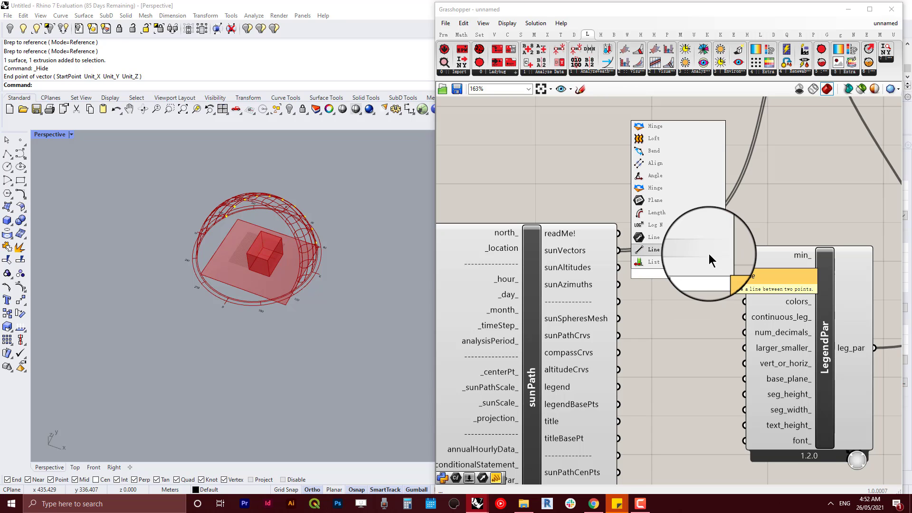
click(683, 257)
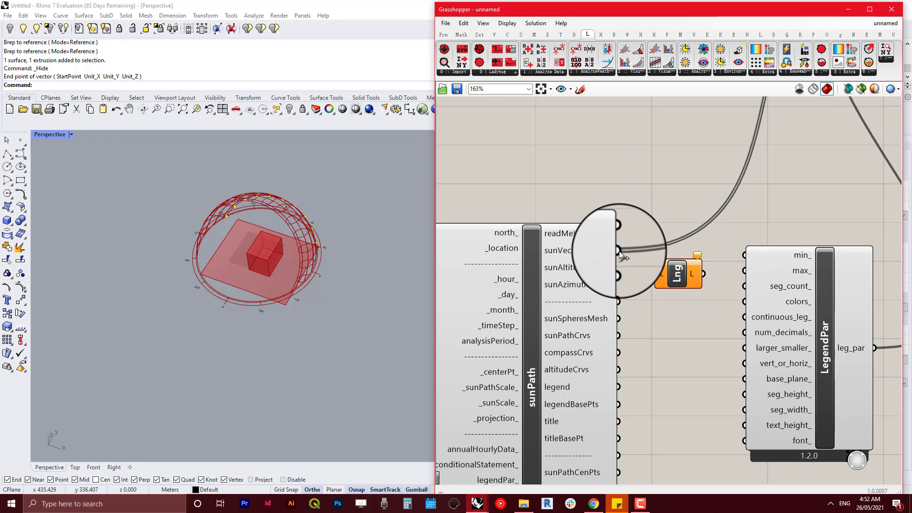
drag(620, 251, 734, 287)
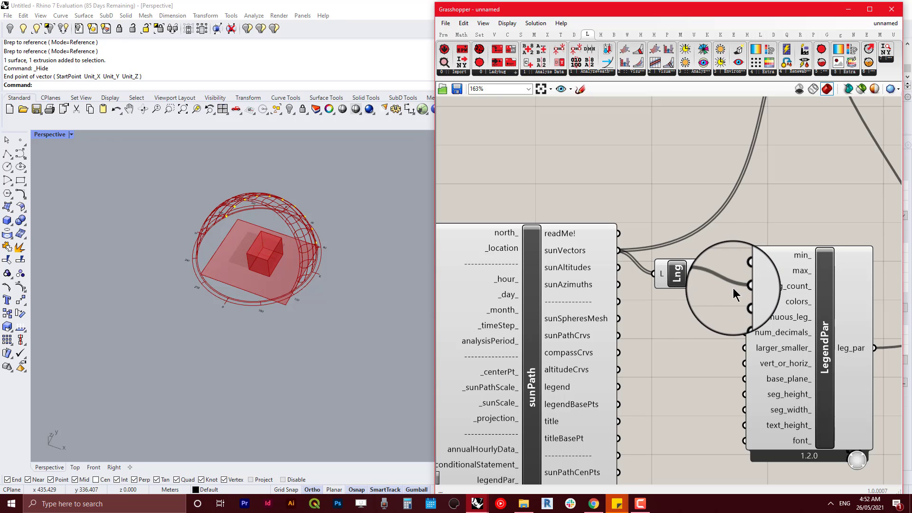
right_drag(714, 312, 661, 326)
click(634, 295)
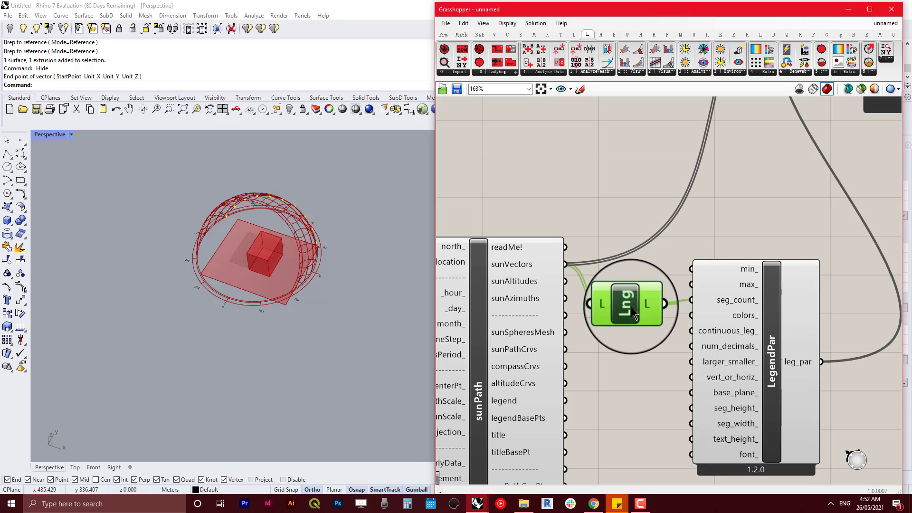
Step: Move sunlightHoursAnalysis farther from LegendPar, and add a toggle set to True, wired into the component's _runIt input
scroll(665, 235, down, 4)
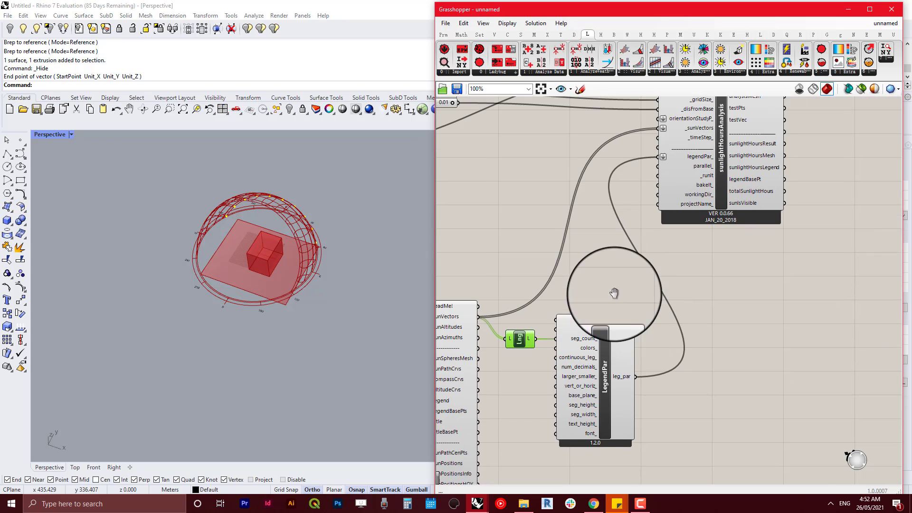
drag(671, 204, 767, 203)
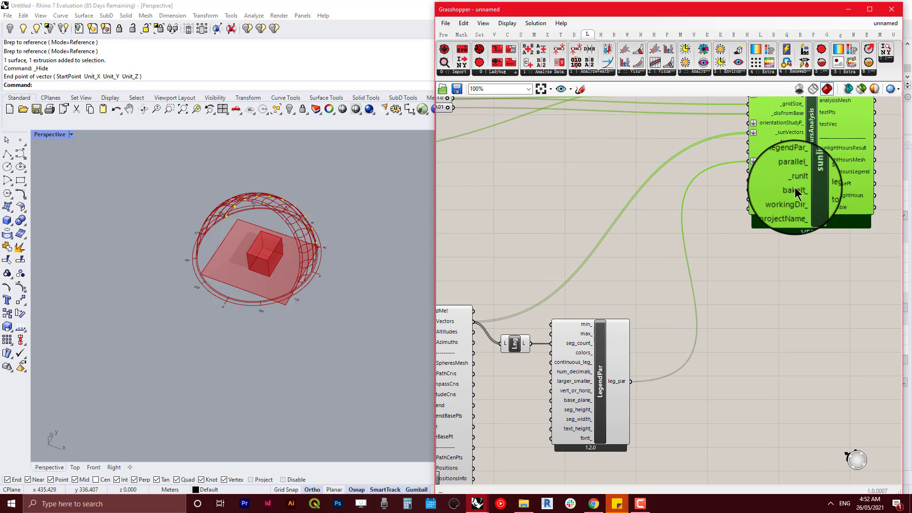
click(753, 271)
double_click(752, 271)
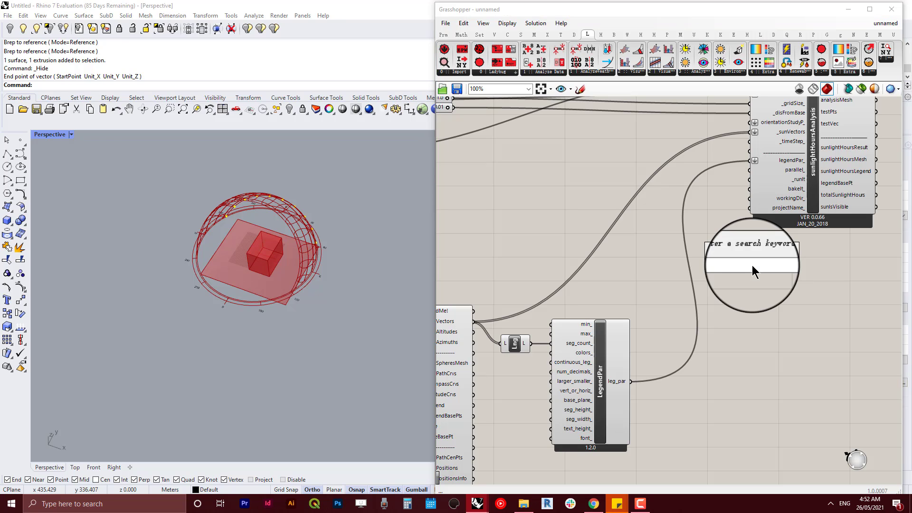
text(toggl)
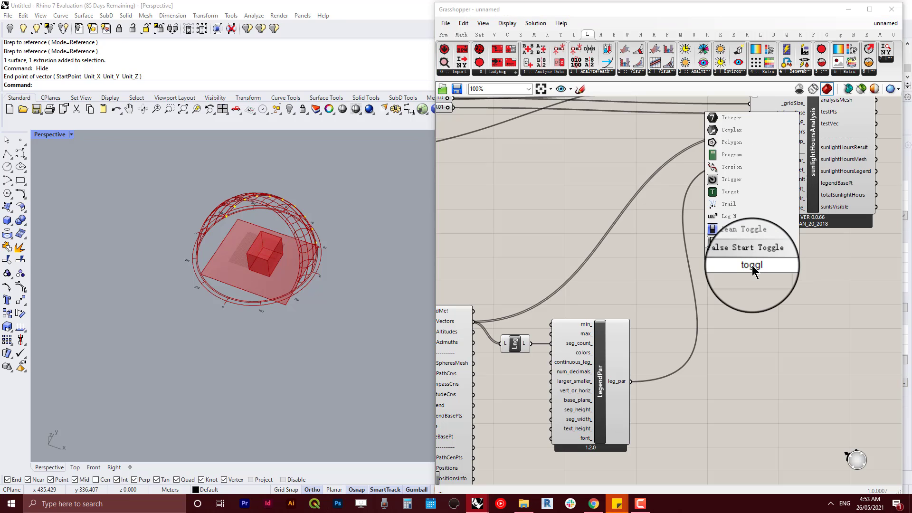
click(778, 249)
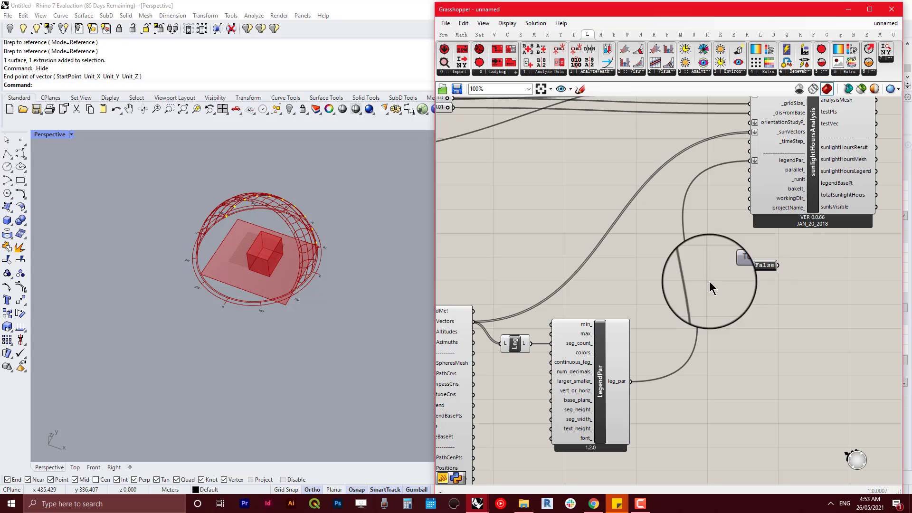
drag(755, 274, 755, 182)
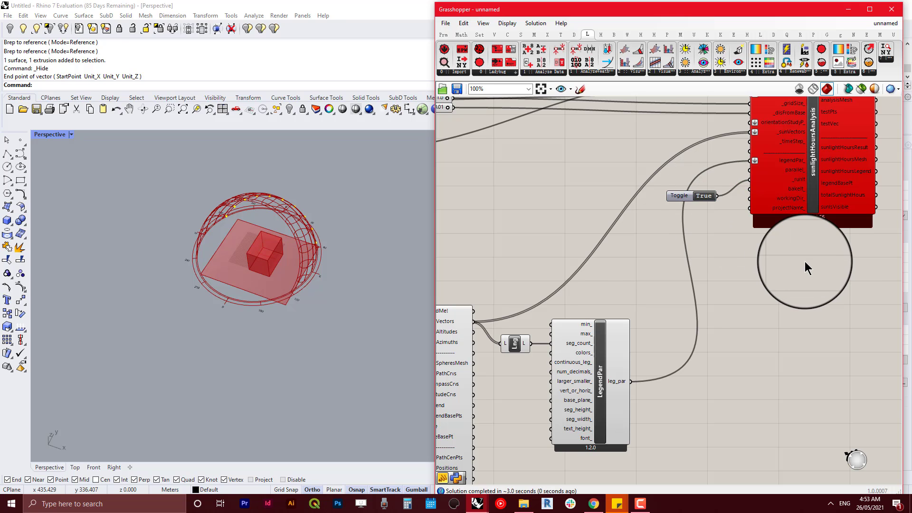
Step: Inspect the sunlightHoursAnalysis component with its wired inputs, and examine the coloured analysis mesh in the Rhino viewport
scroll(803, 261, down, 1)
right_drag(803, 262, 751, 351)
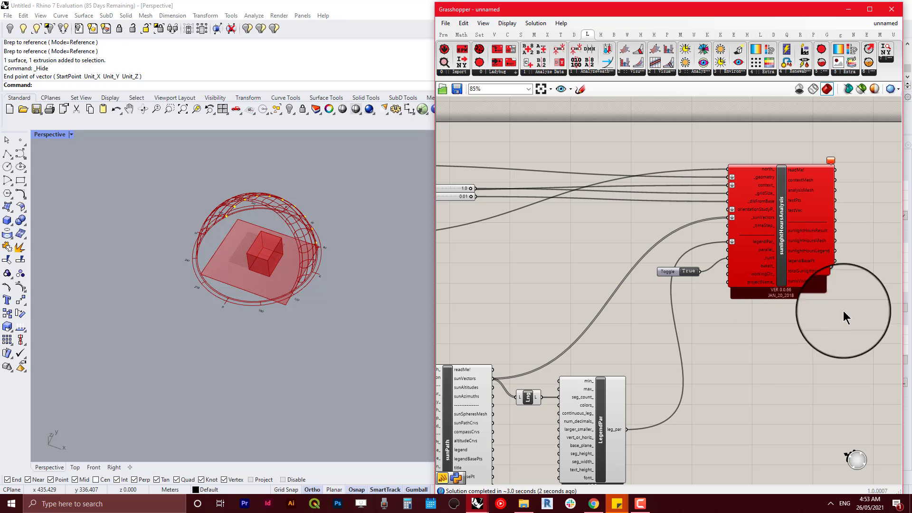
right_drag(688, 149, 512, 162)
mouse_move(652, 174)
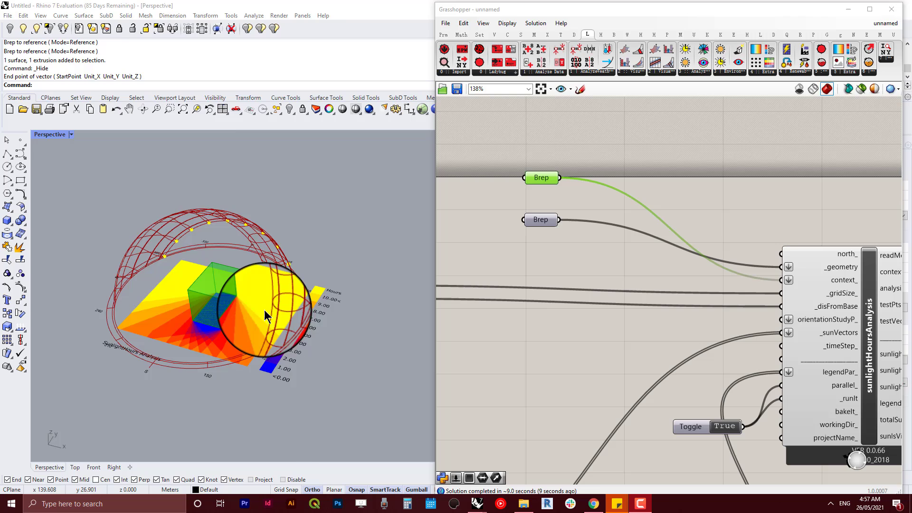
scroll(224, 307, up, 5)
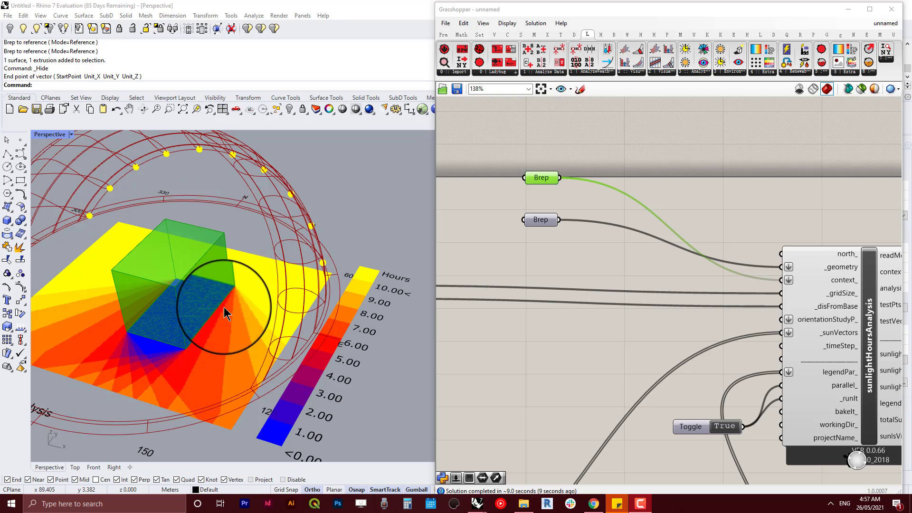
shift+right_drag(273, 272, 260, 254)
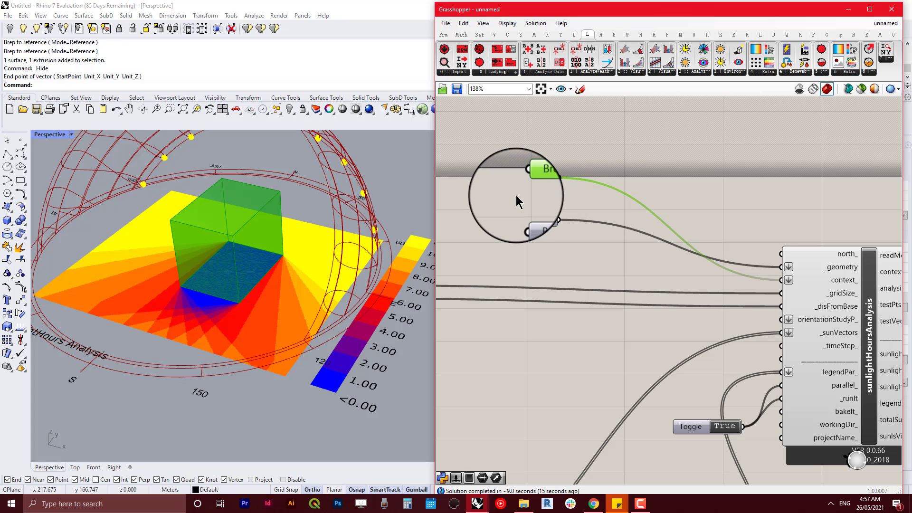
Step: Rearrange the two Brep components so the one feeding _geometry sits directly above the one feeding context_
drag(536, 218, 558, 141)
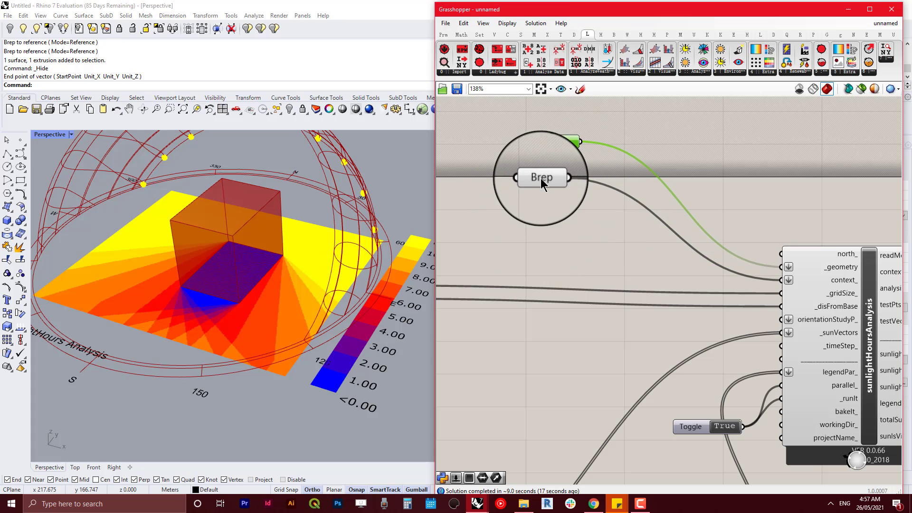
drag(543, 179, 602, 245)
right_drag(661, 269, 617, 256)
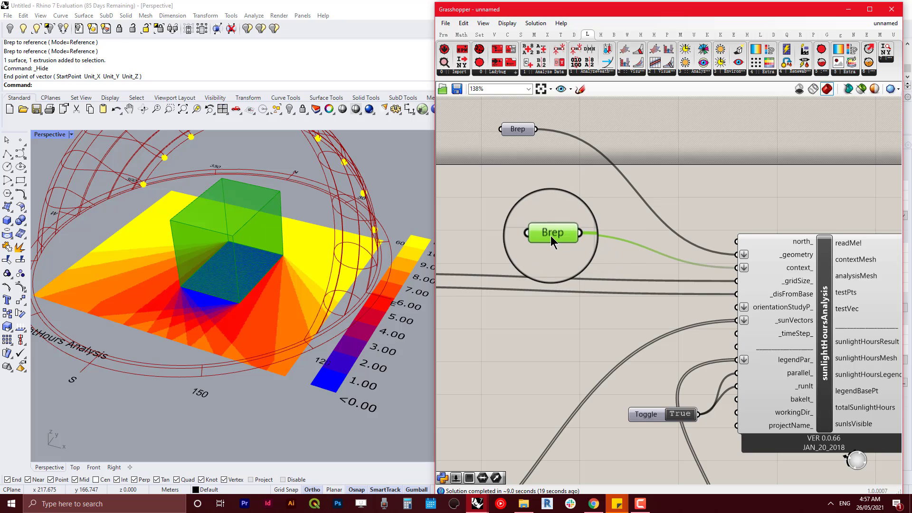
key(ctrl+q)
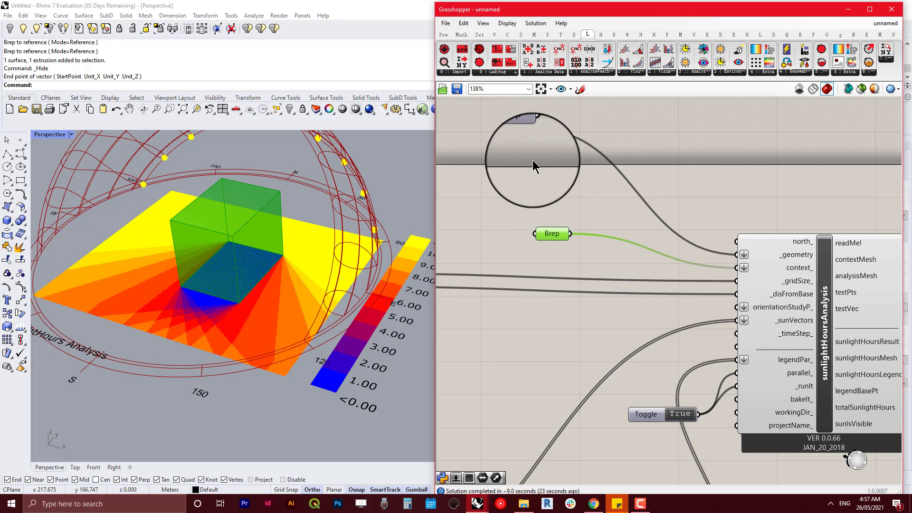
click(519, 132)
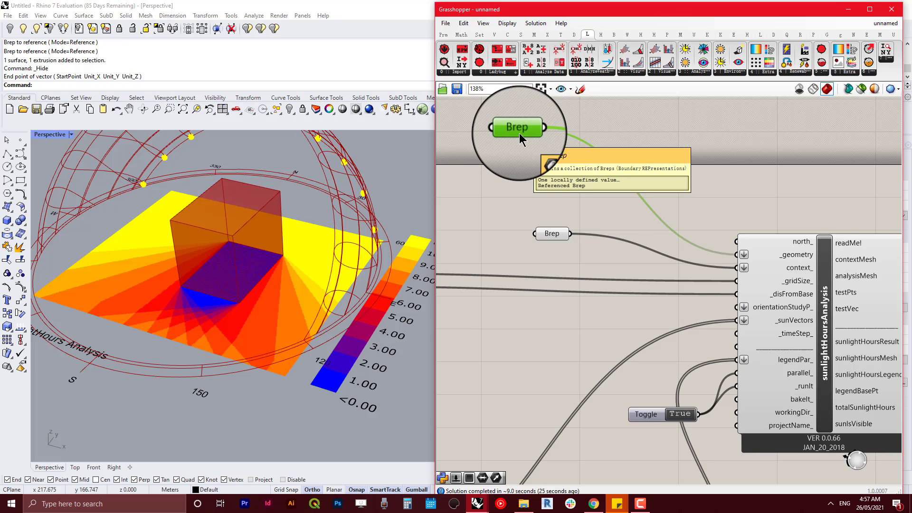
Step: Examine the sunlight hours on the ground around the box from several angles and distances, comparing the colours with the hours legend
right_drag(225, 255, 313, 258)
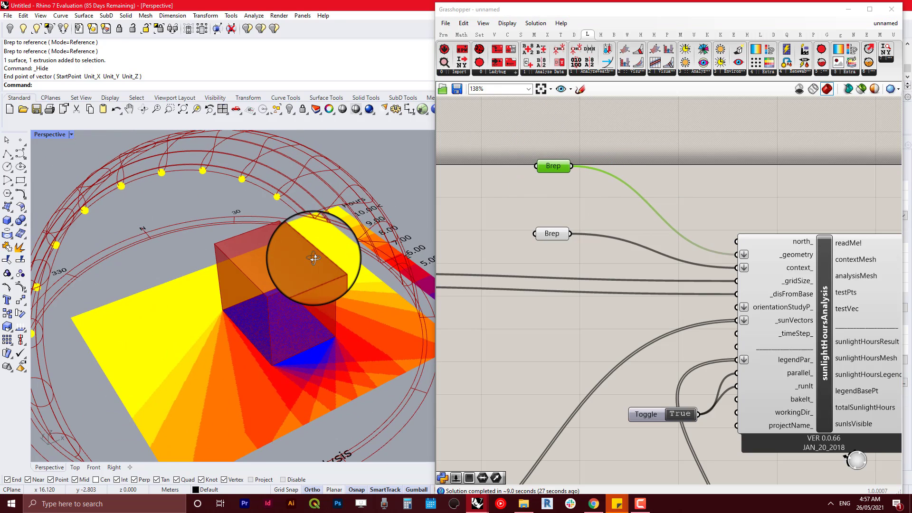
right_drag(320, 301, 255, 281)
scroll(171, 285, up, 3)
scroll(195, 296, up, 3)
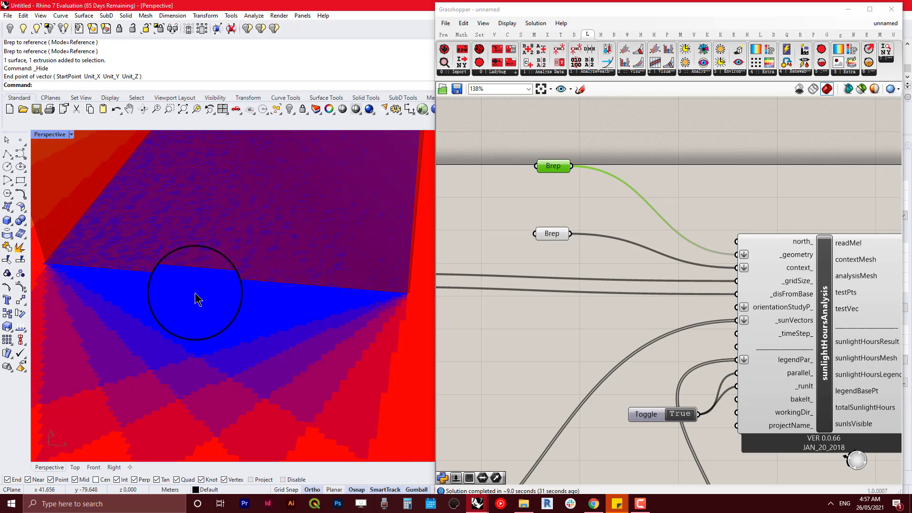
scroll(217, 301, down, 2)
scroll(204, 297, down, 5)
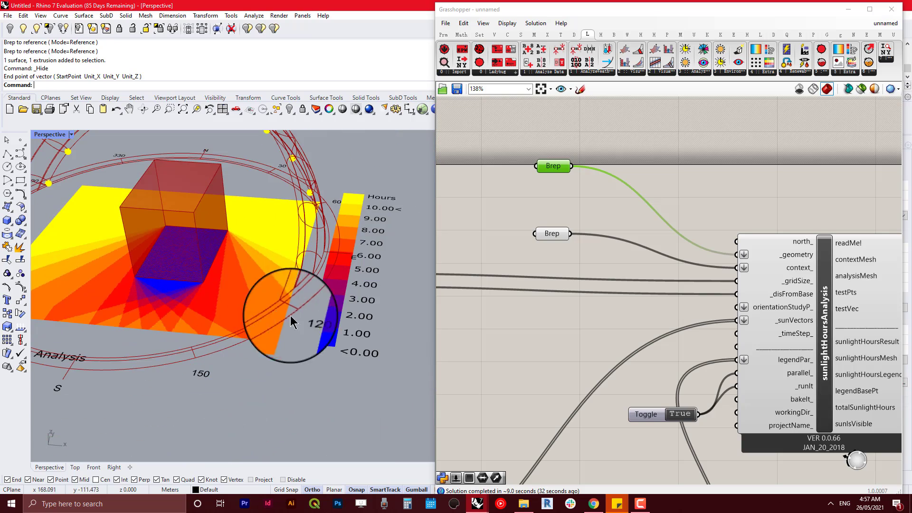
right_drag(234, 301, 214, 259)
mouse_move(138, 230)
right_down()
mouse_move(165, 250)
mouse_move(234, 258)
right_up()
scroll(149, 235, down, 5)
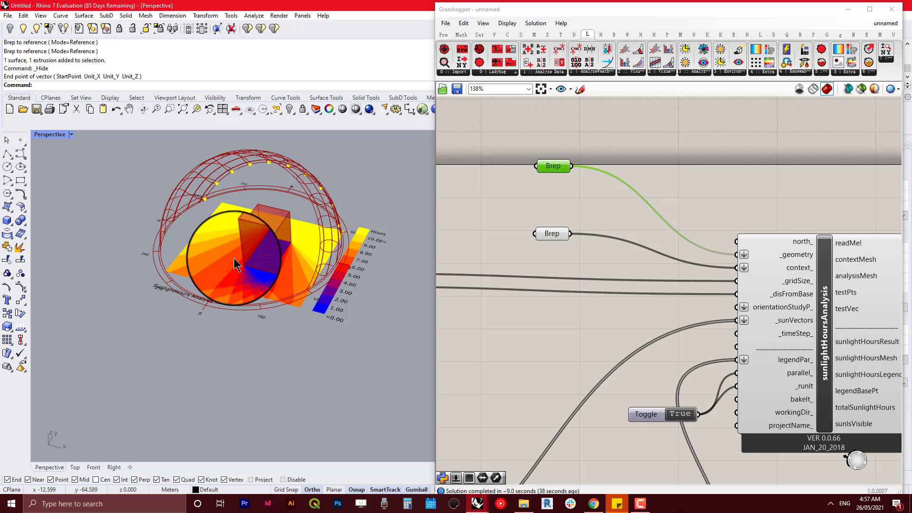